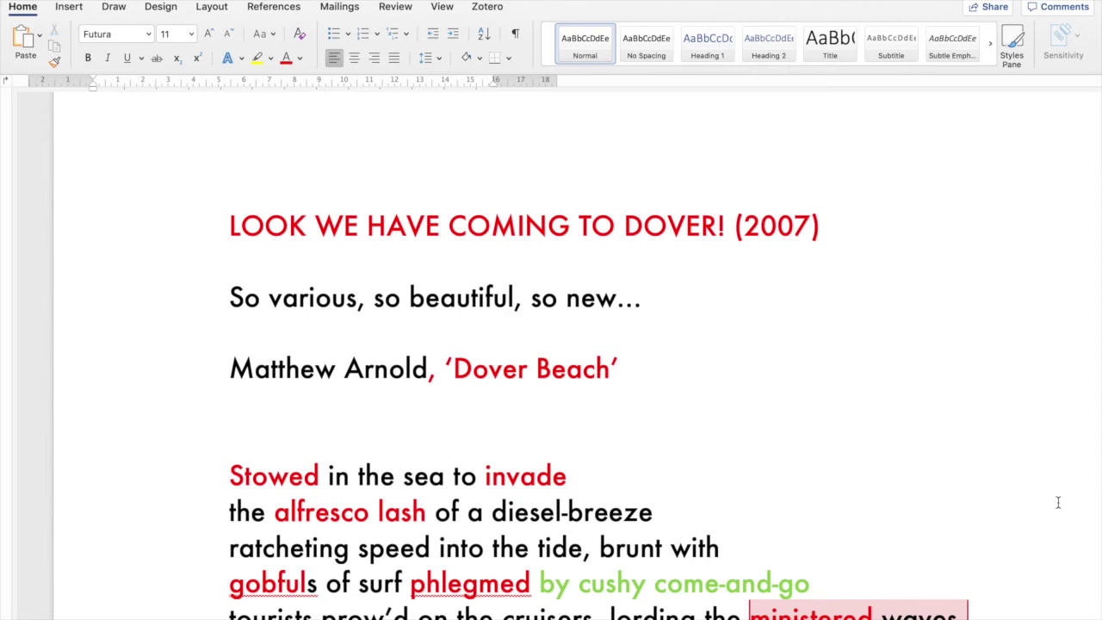
scroll(1058, 502, "down", 1)
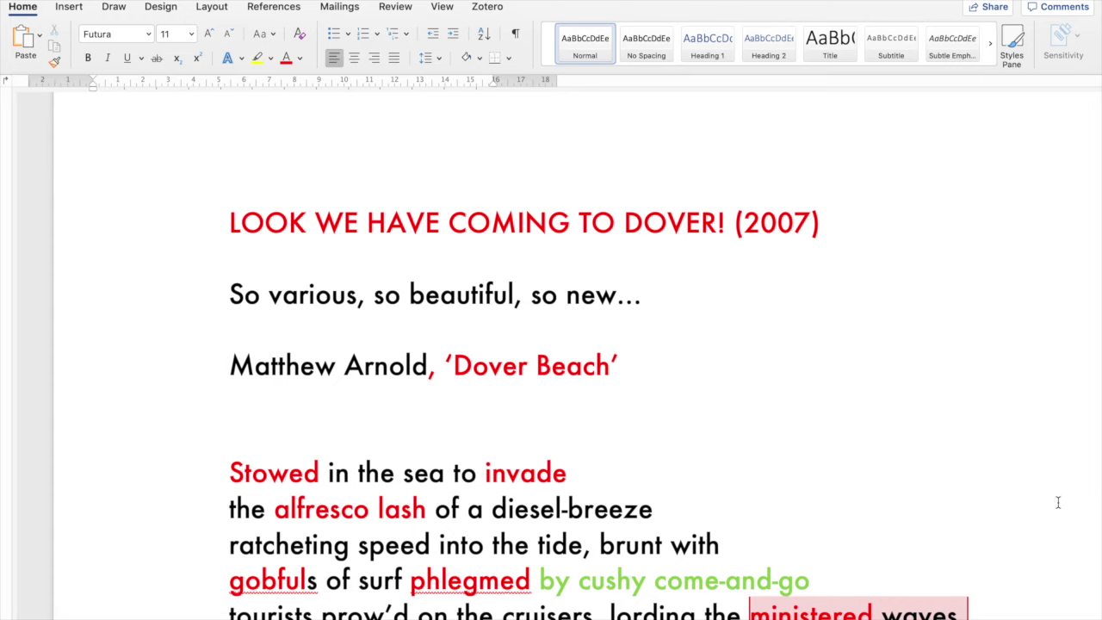
scroll(1058, 502, "down", 3)
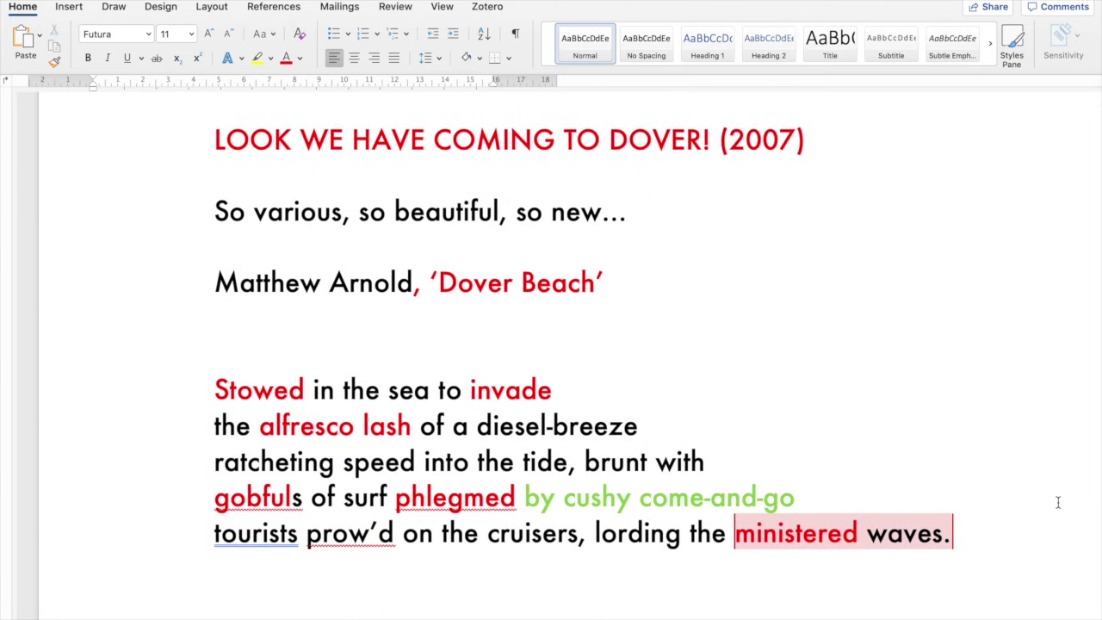
scroll(1058, 502, "down", 2)
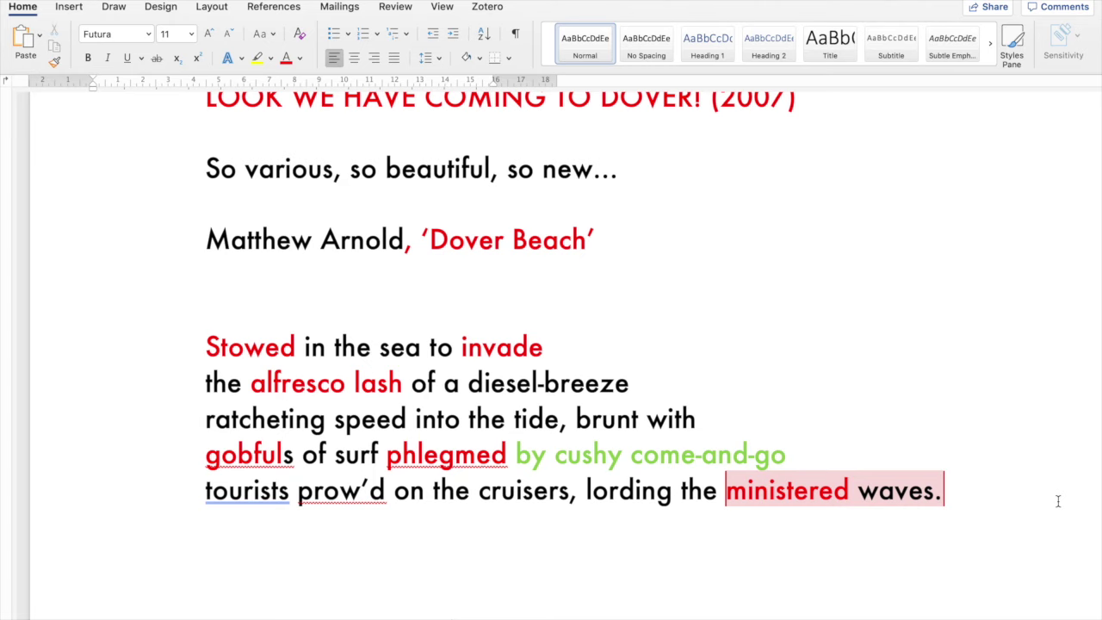
scroll(1058, 501, "down", 5)
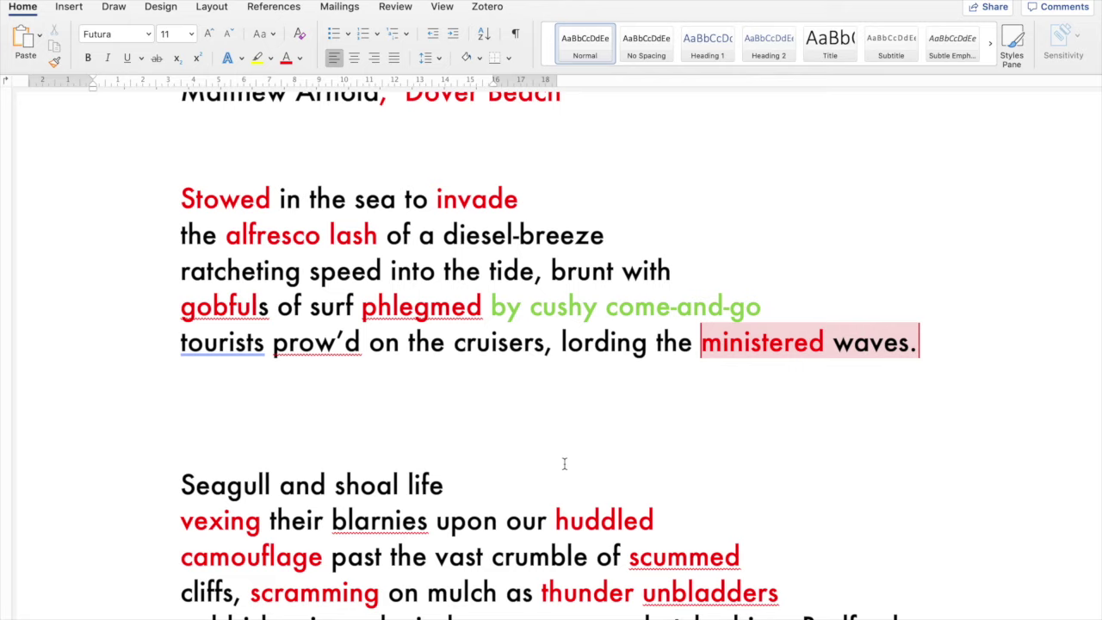
scroll(564, 462, "down", 4)
scroll(564, 462, "down", 2)
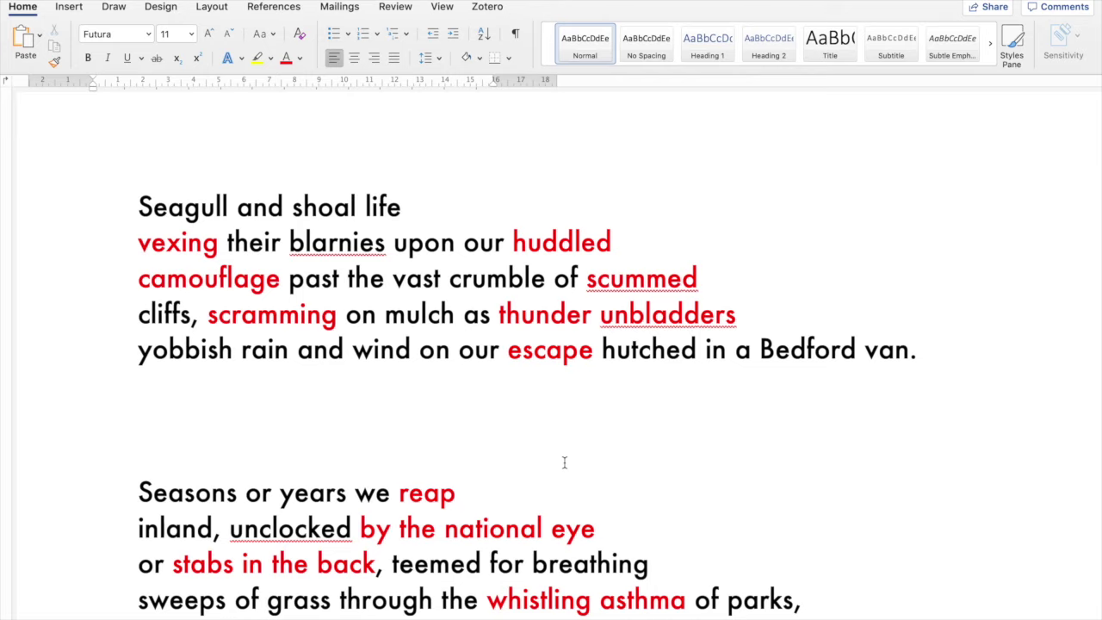
scroll(564, 462, "down", 2)
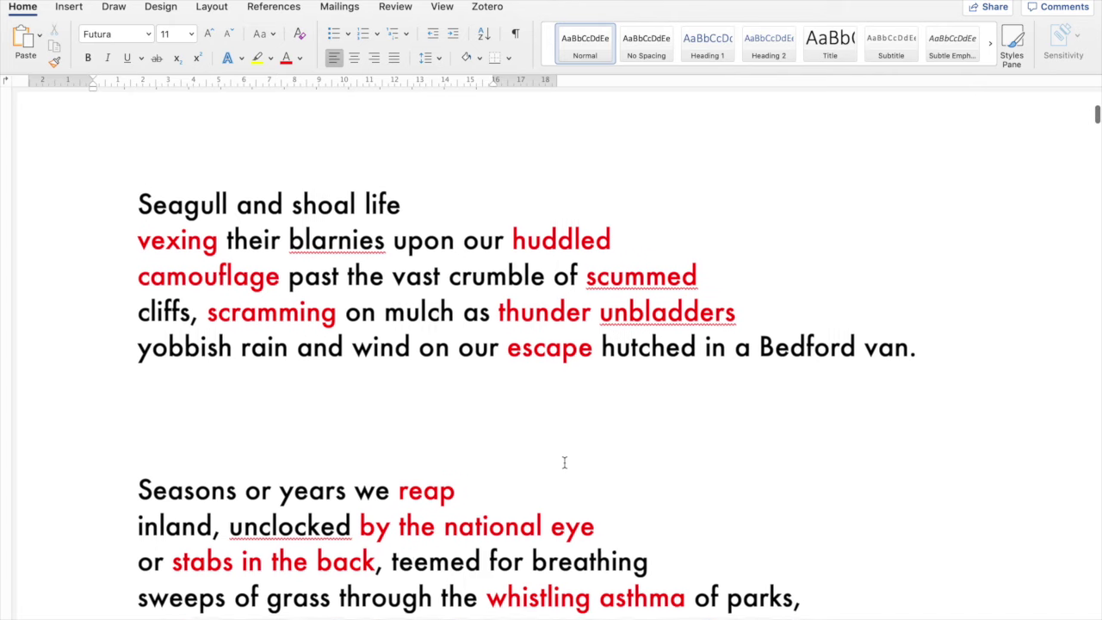
scroll(564, 462, "down", 6)
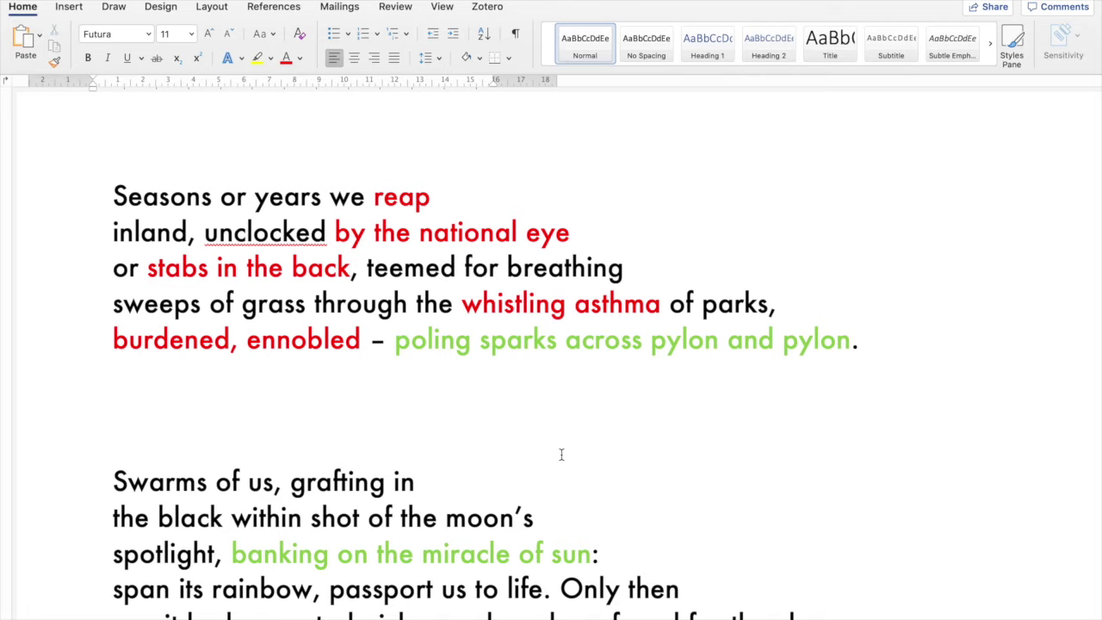
scroll(560, 453, "down", 5)
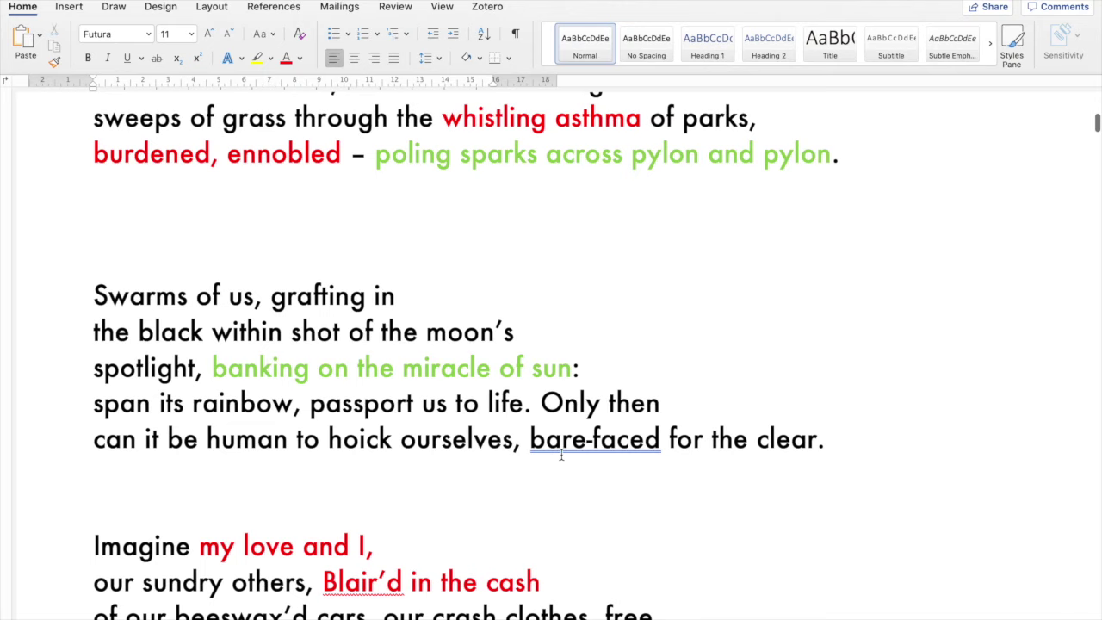
scroll(560, 453, "right", 1)
scroll(560, 454, "down", 2)
scroll(560, 453, "right", 1)
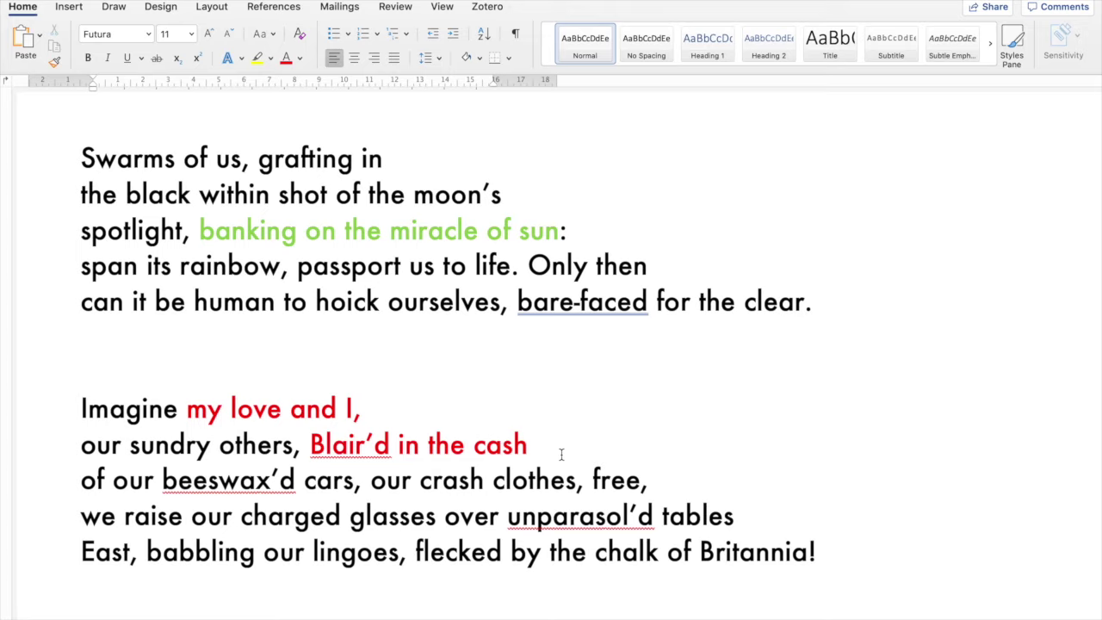
scroll(560, 454, "down", 5)
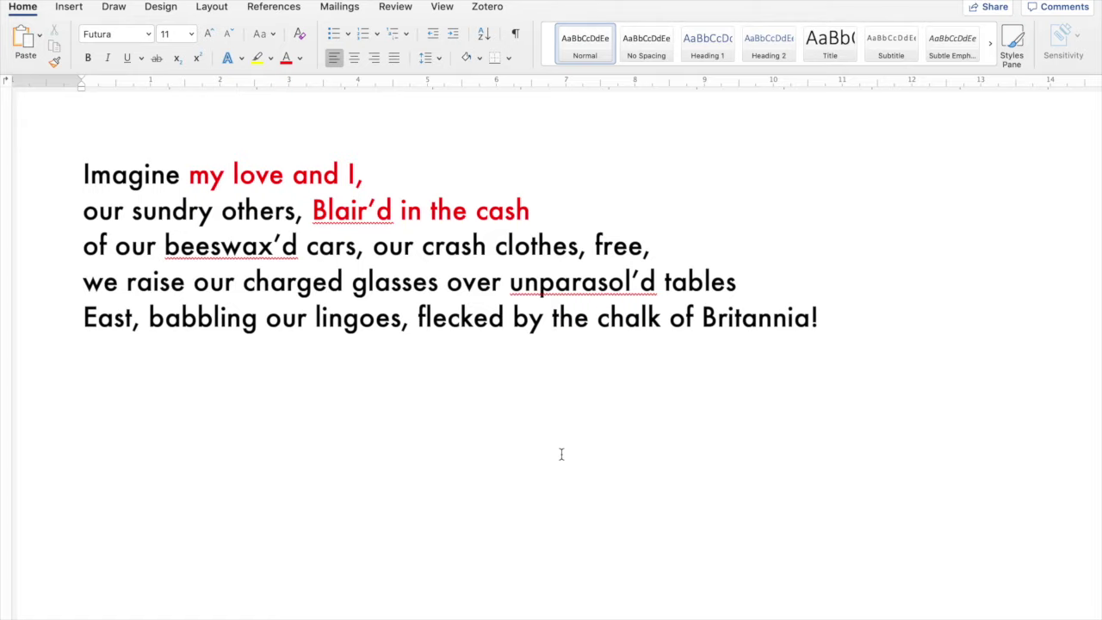
- Change 'who' to 'whom' in the first comment, on the title's English being a learned language
scroll(560, 454, "down", 5)
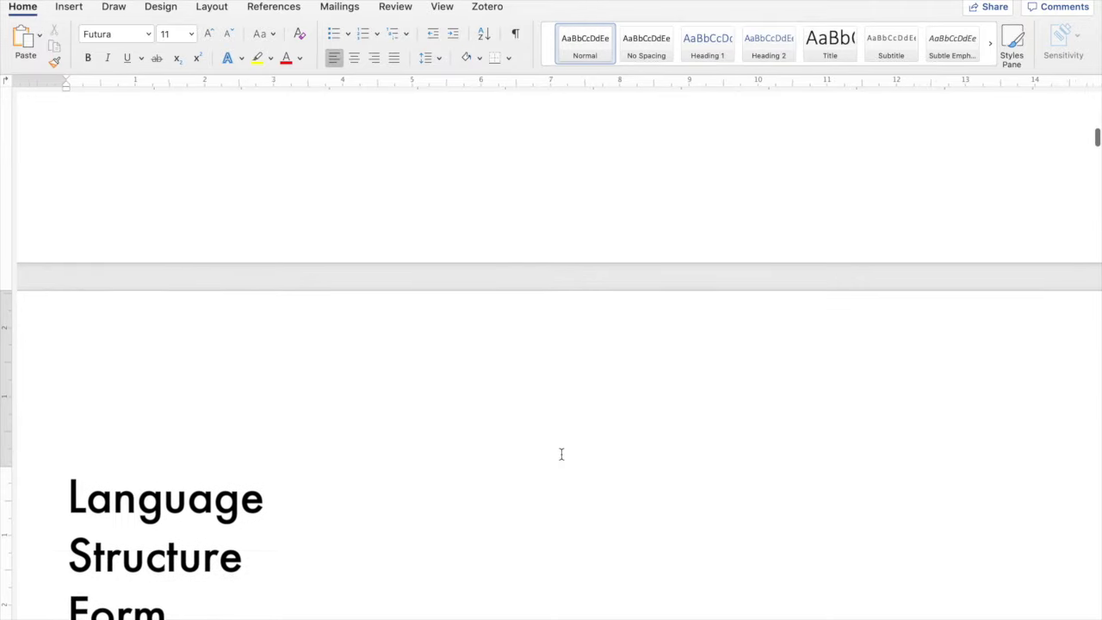
scroll(560, 454, "down", 5)
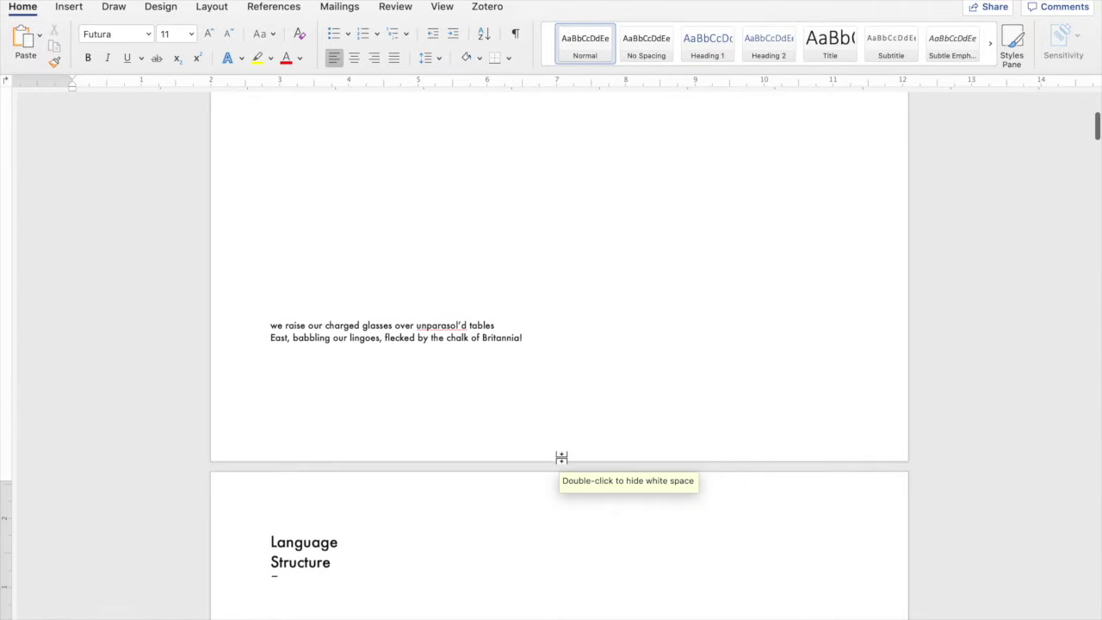
scroll(560, 456, "up", 5)
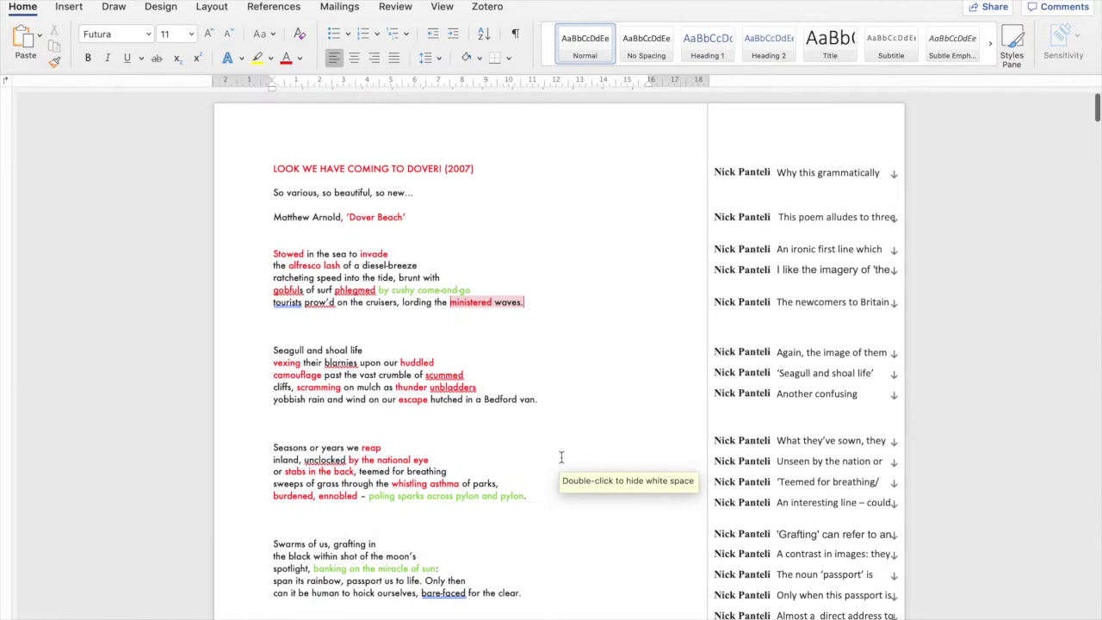
scroll(560, 456, "up", 5)
scroll(561, 456, "down", 5)
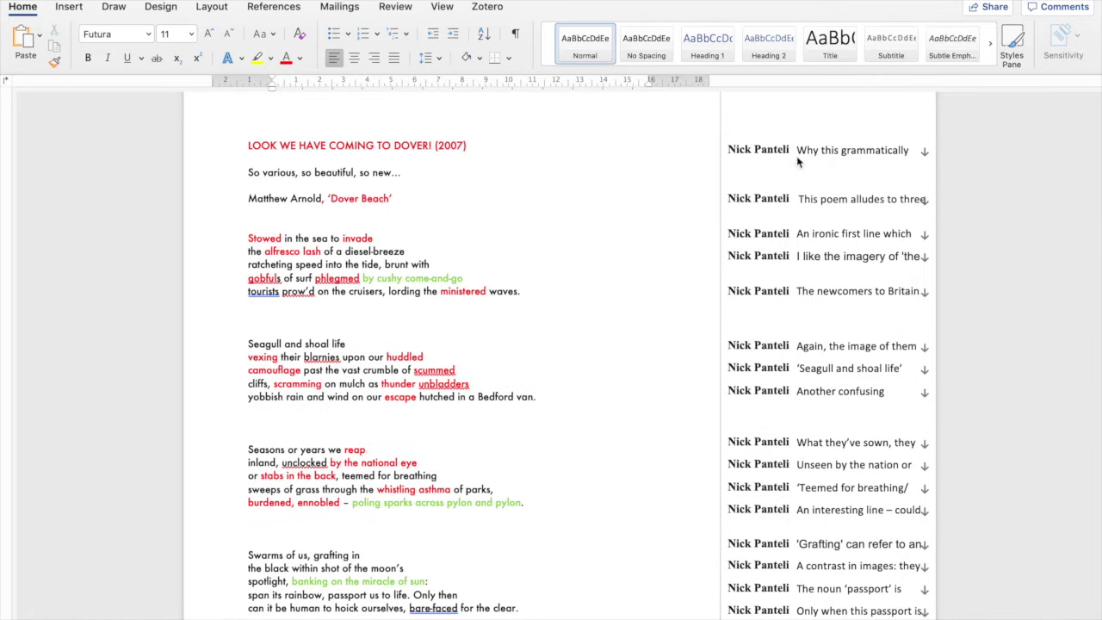
left_click(807, 149)
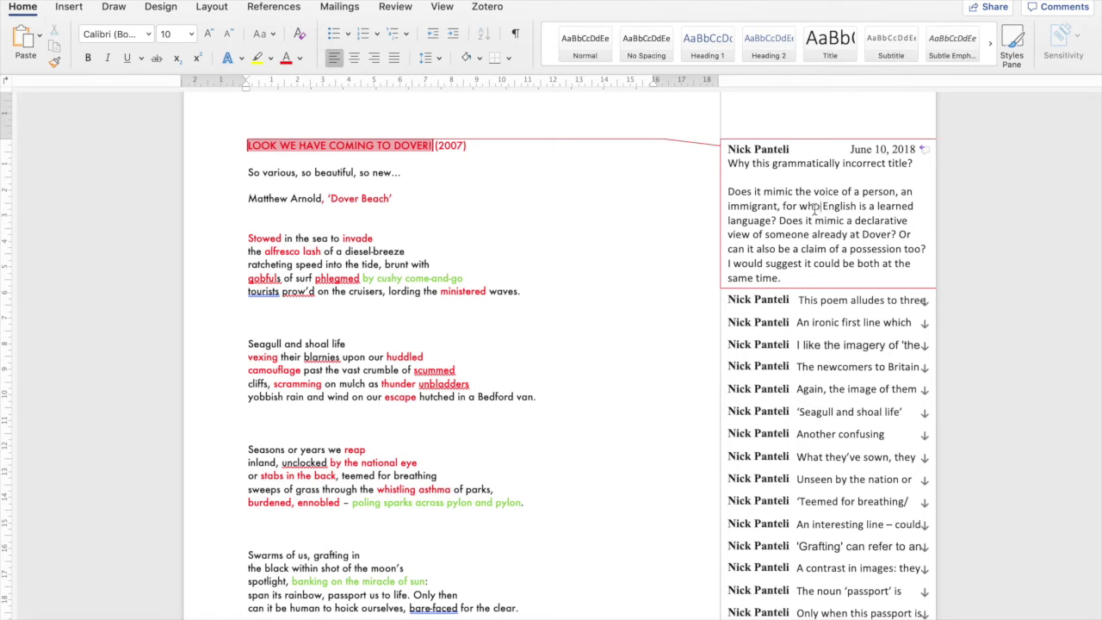
type("m")
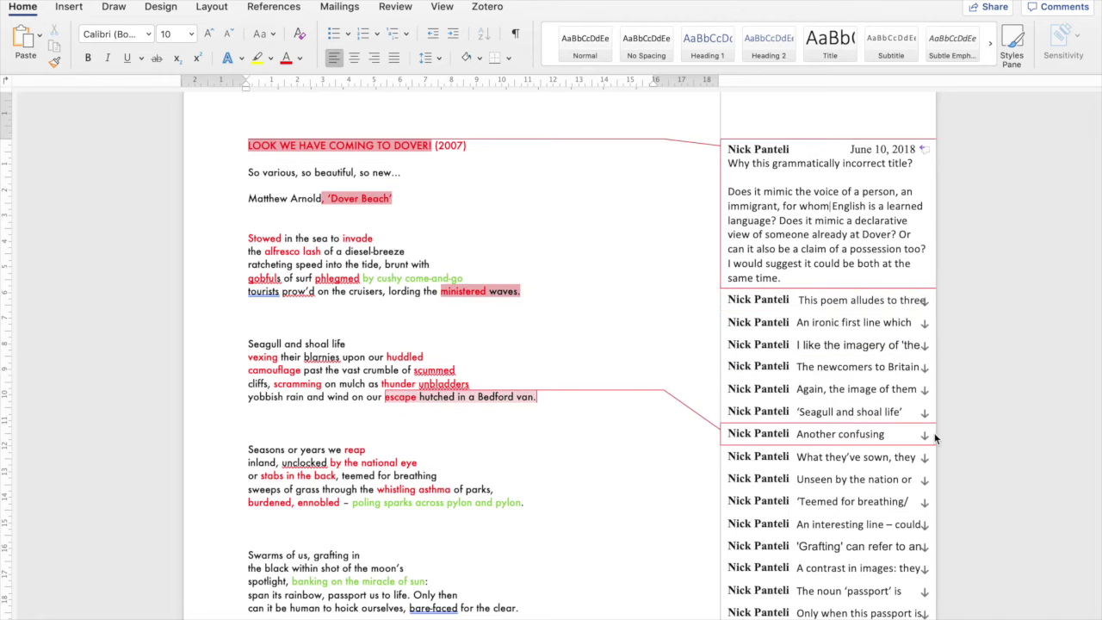
scroll(1008, 527, "down", 10)
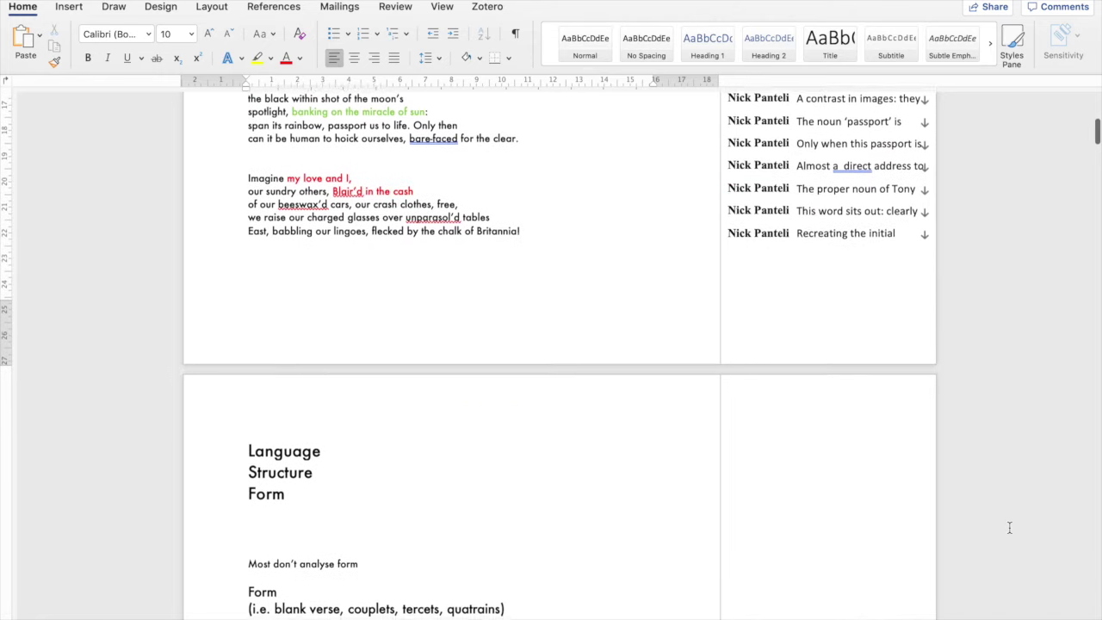
- Select the Matthew Arnold 'Dover Beach' epigraph line, then put the cursor after '5 stanzas of' in the Form note
scroll(1008, 527, "down", 2)
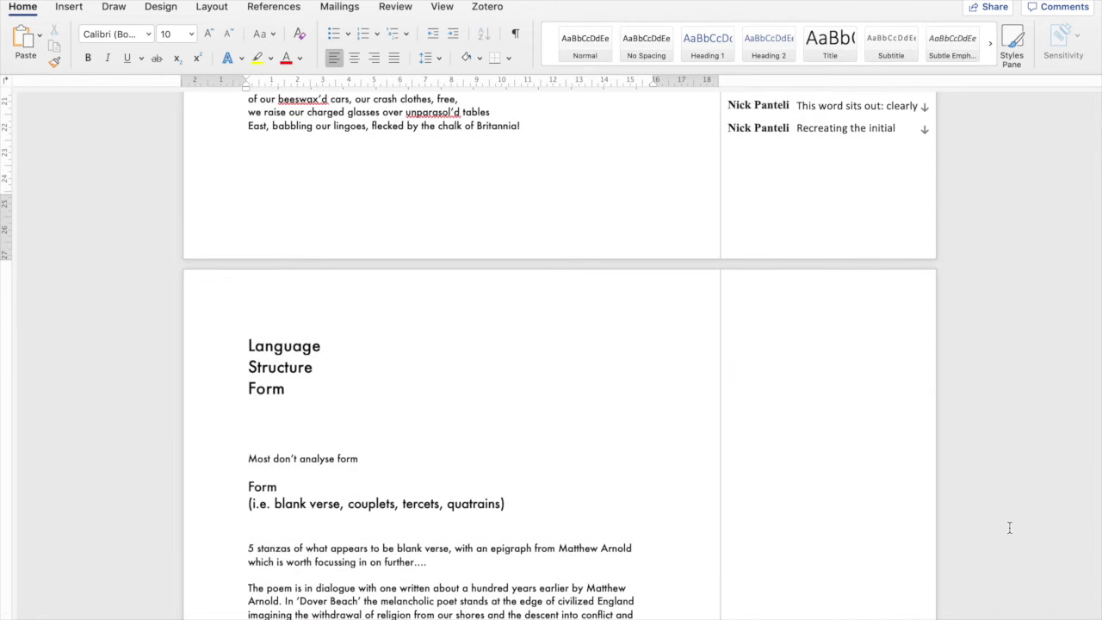
scroll(1009, 527, "down", 6)
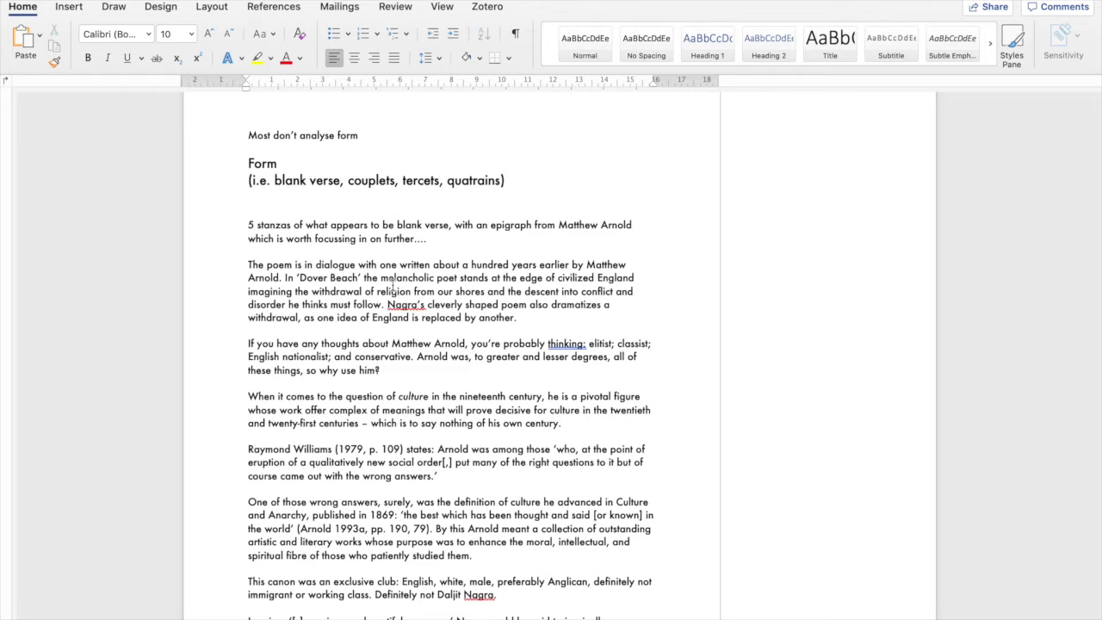
scroll(383, 248, "up", 10)
scroll(383, 248, "up", 4)
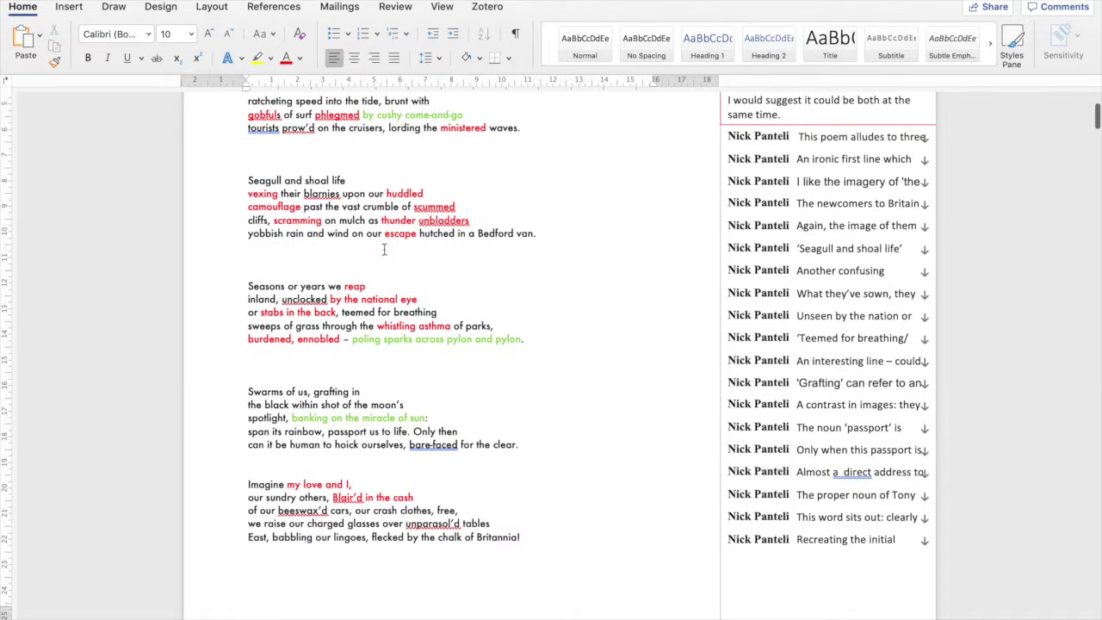
scroll(384, 248, "up", 5)
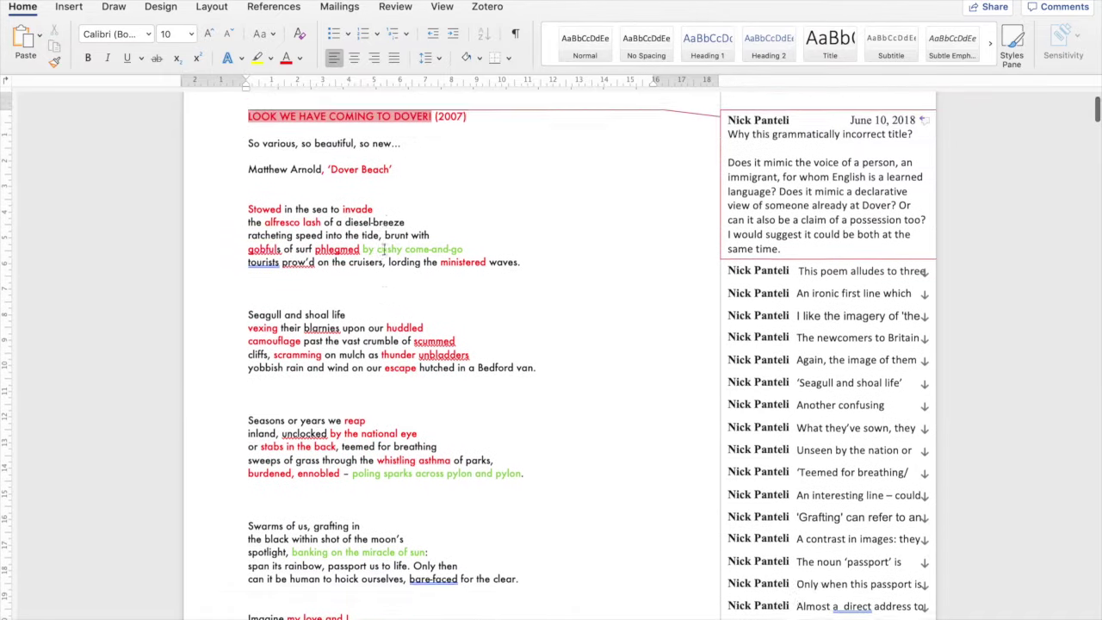
scroll(384, 248, "down", 18)
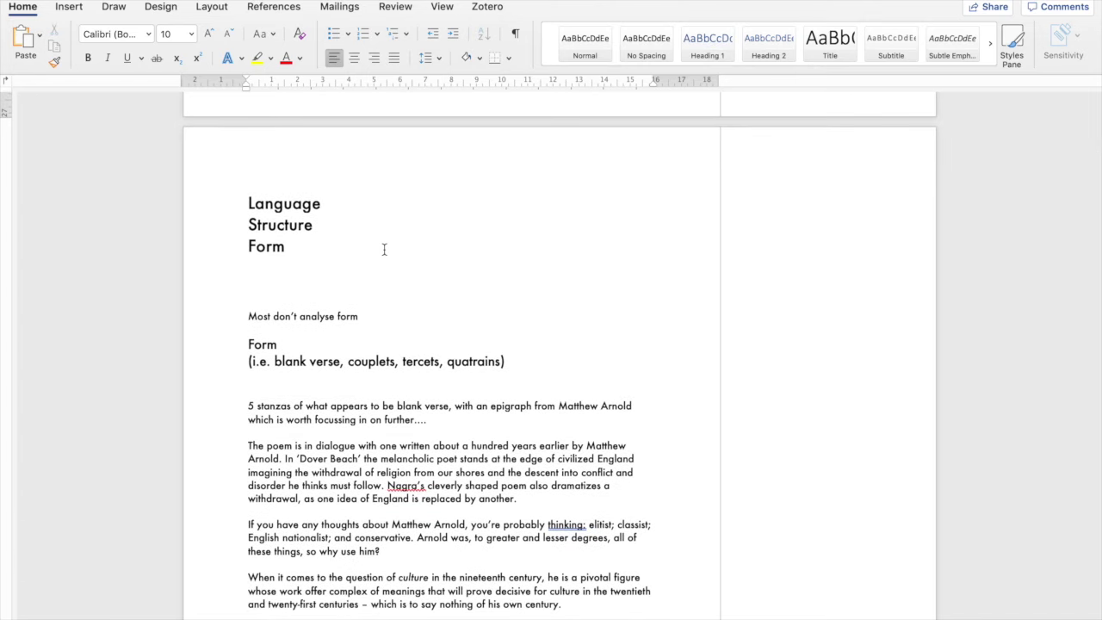
scroll(384, 249, "up", 12)
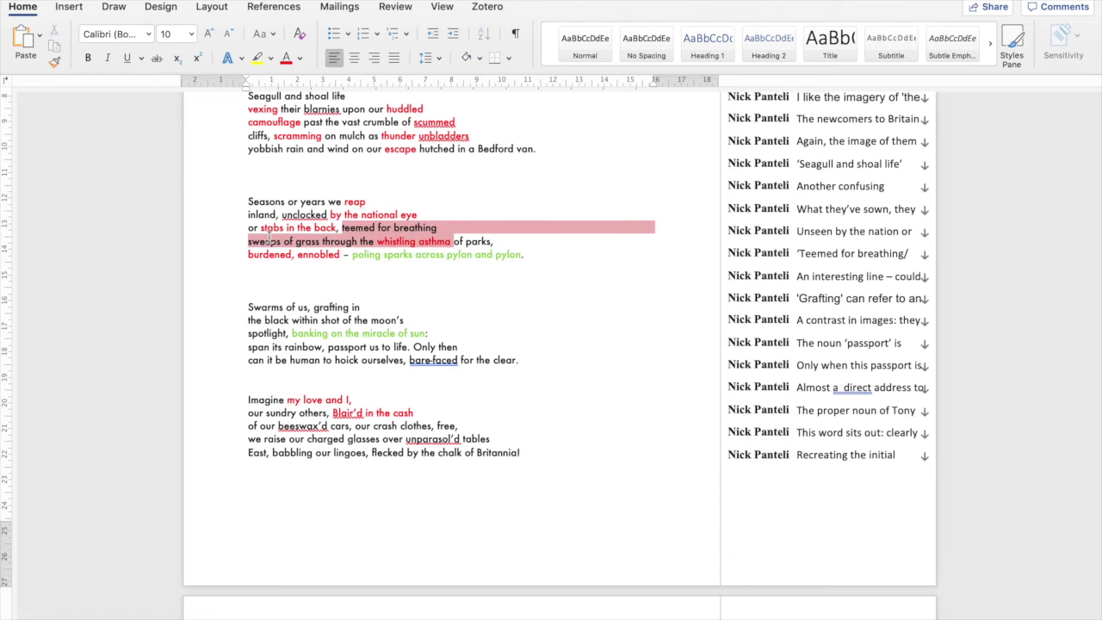
scroll(250, 103, "up", 1)
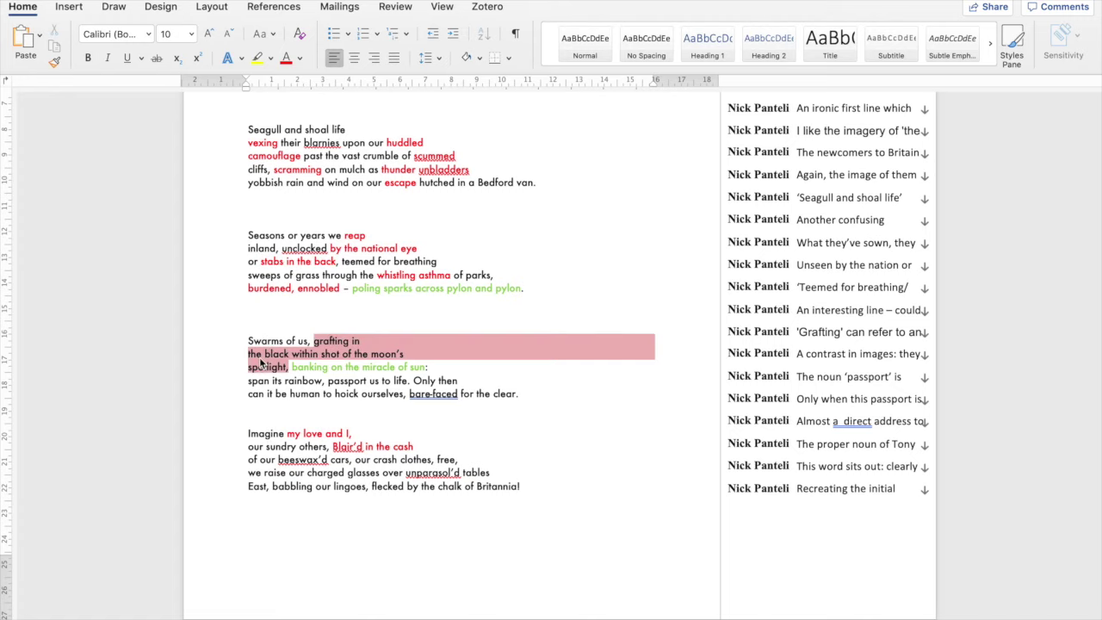
scroll(258, 406, "down", 10)
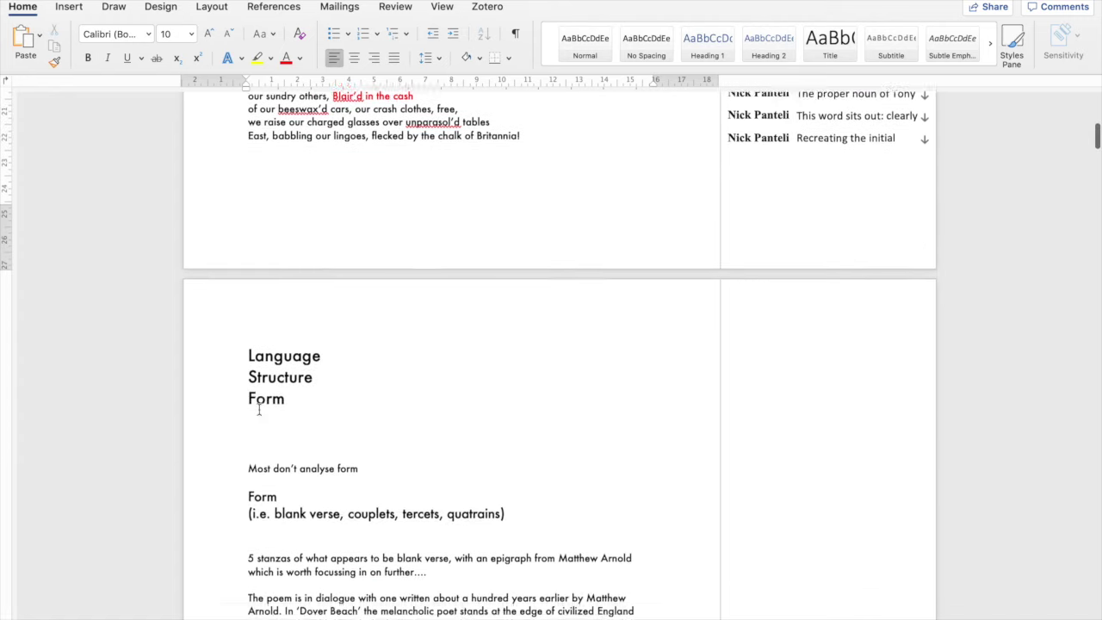
scroll(258, 409, "up", 12)
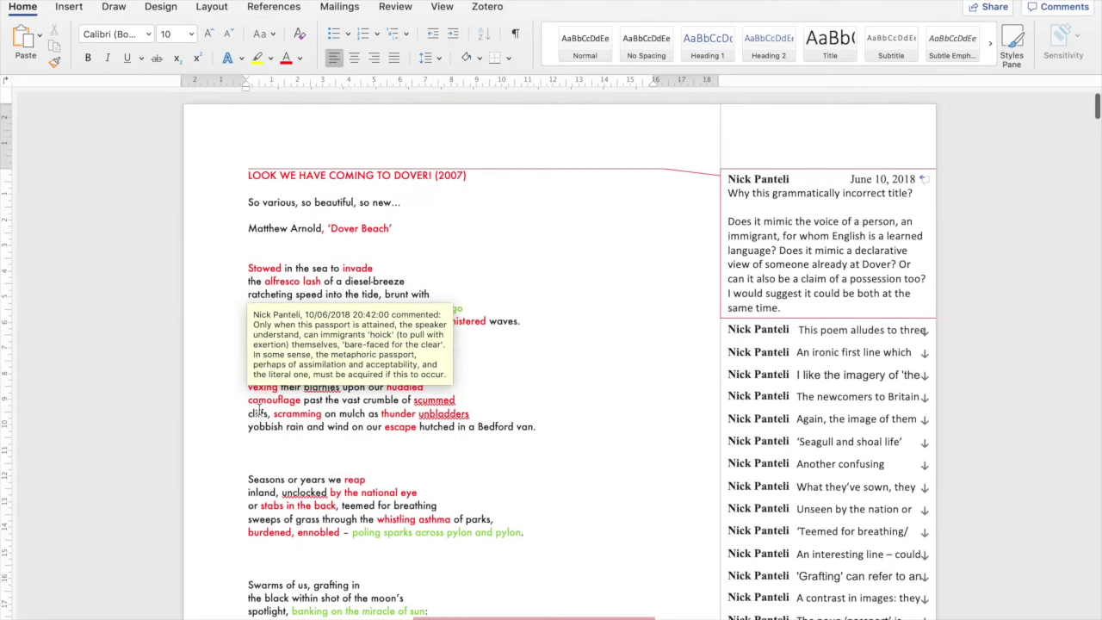
left_click_drag(247, 228, 391, 228)
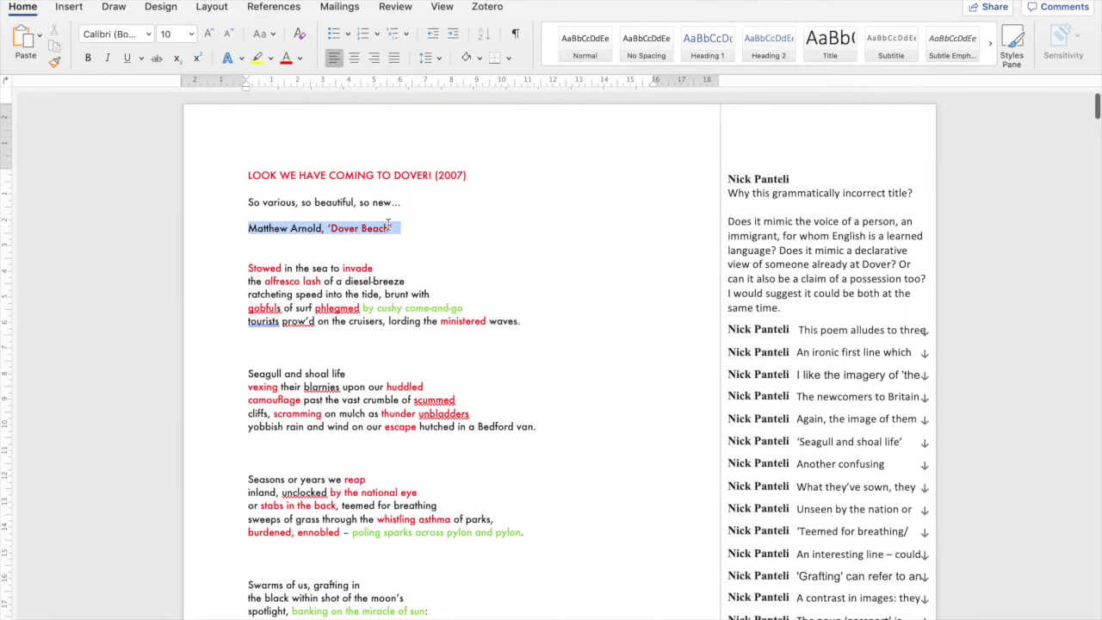
scroll(401, 312, "down", 10)
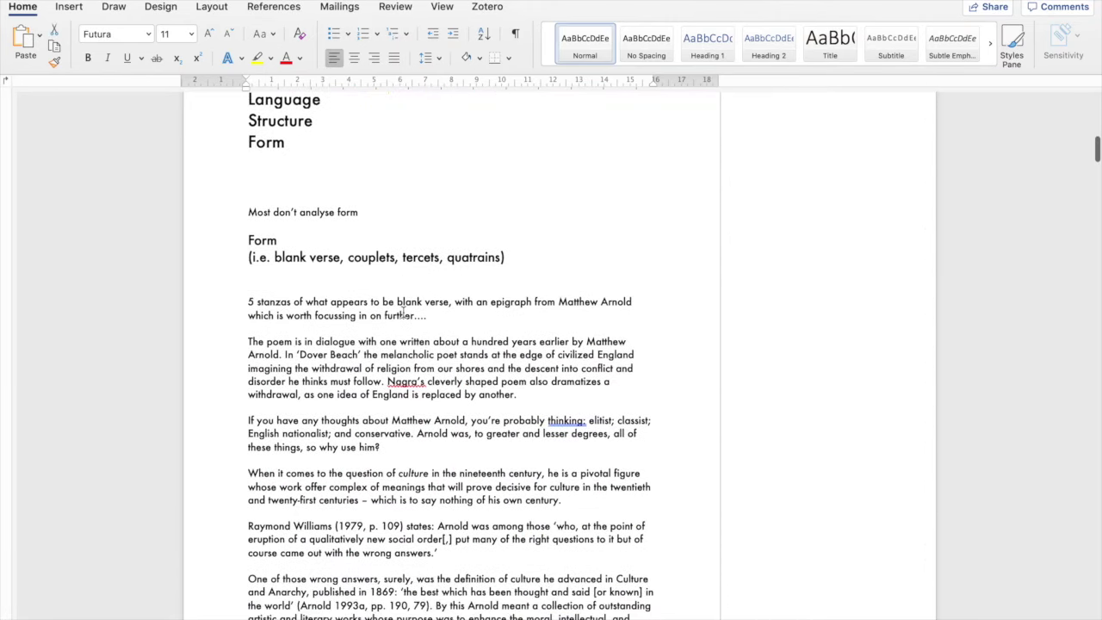
left_click(307, 301)
- Reword the Form note's opening to 'Five stanzas of five lines in what appears to be blank verse'
type("5 lines o")
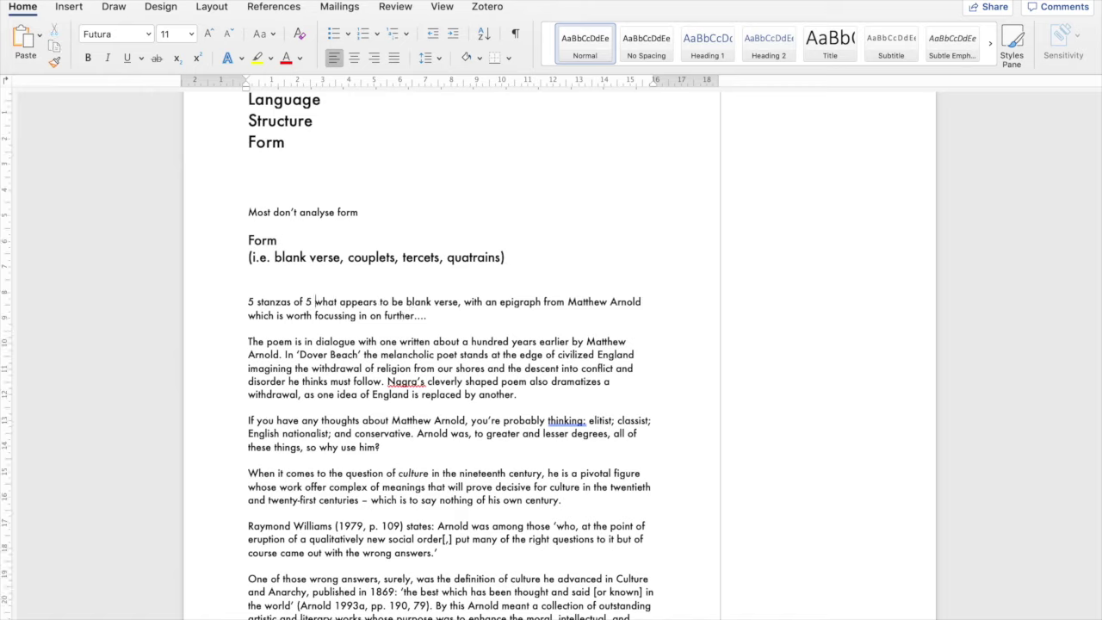
key("BackSpace")
type("ines in")
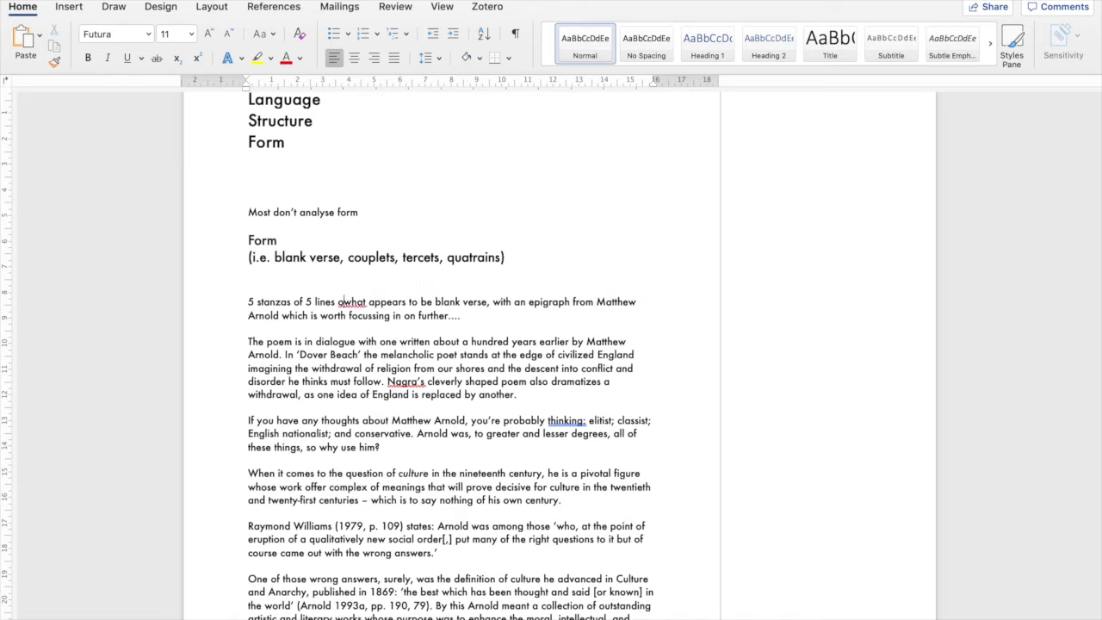
double_click(308, 302)
key("BackSpace")
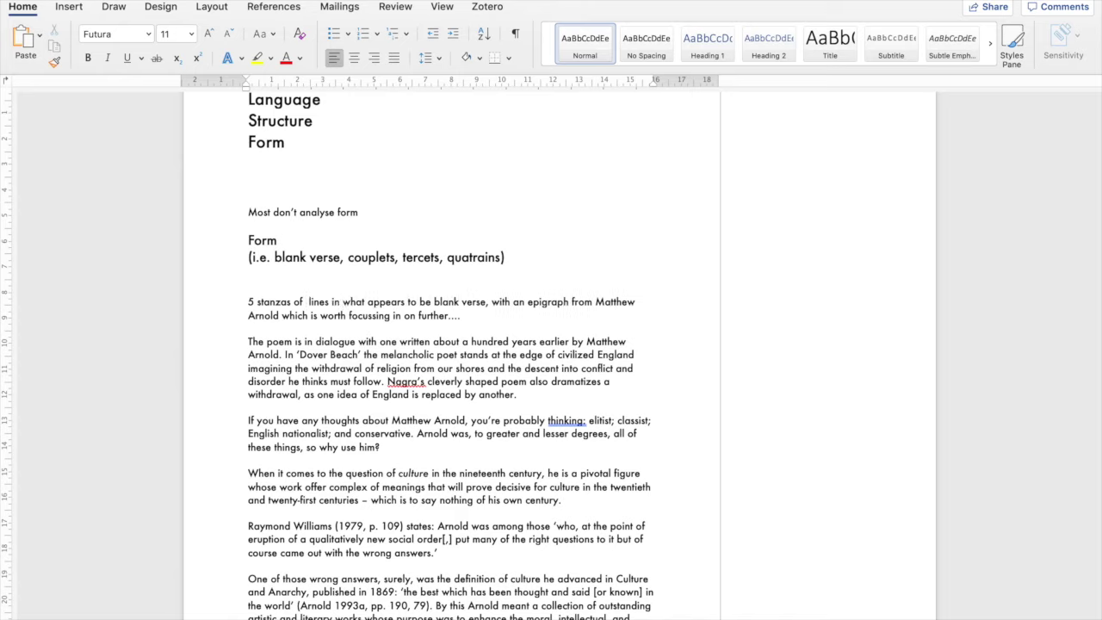
type("five")
double_click(251, 301)
key("BackSpace")
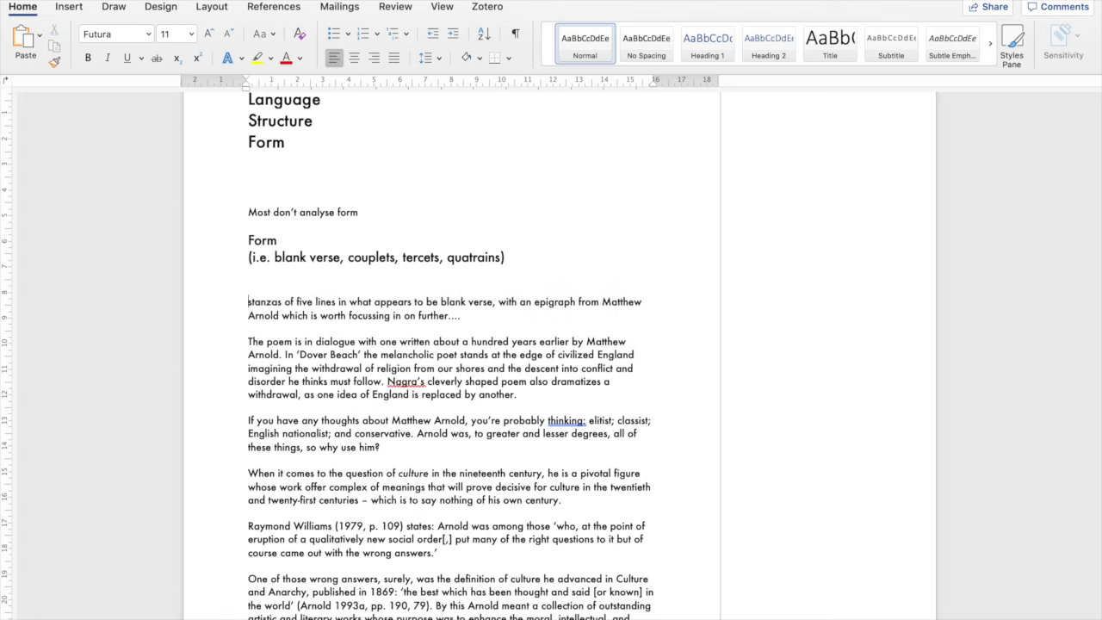
type("Five")
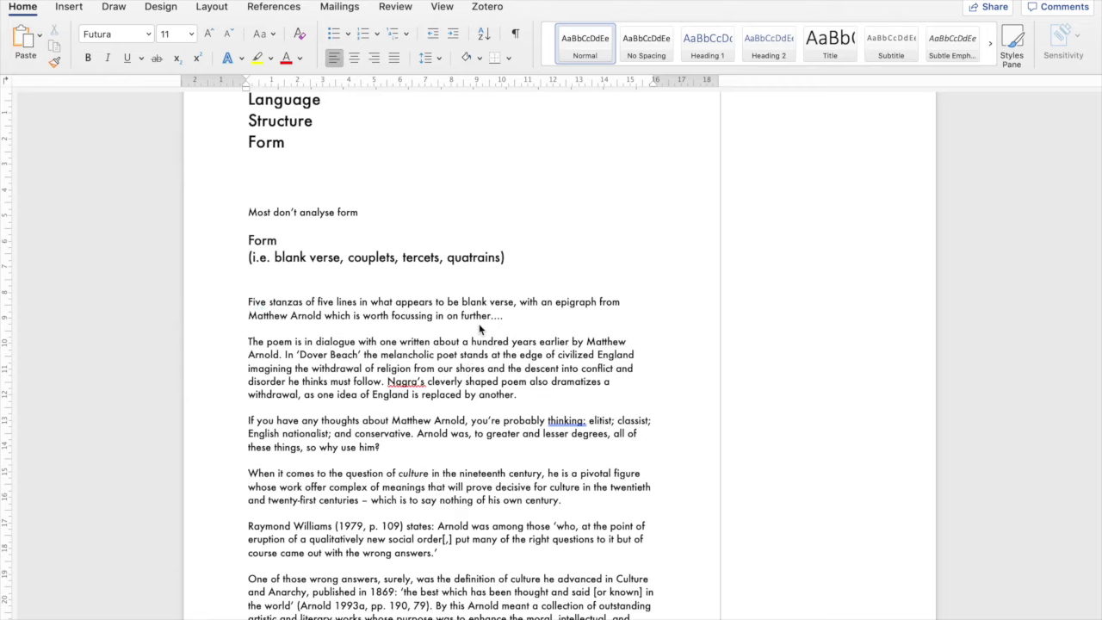
- Select the letters 'epi' in 'epigraph' in the Form note
left_click_drag(543, 301, 597, 303)
left_click(563, 303)
left_click_drag(555, 303, 571, 304)
scroll(523, 353, "down", 2)
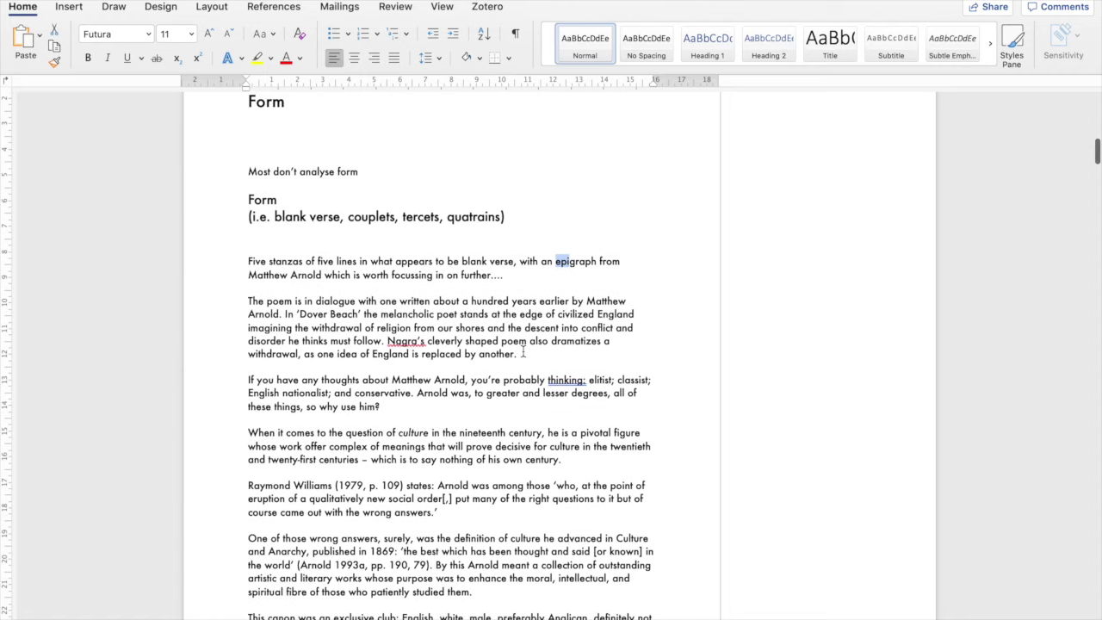
scroll(523, 353, "down", 3)
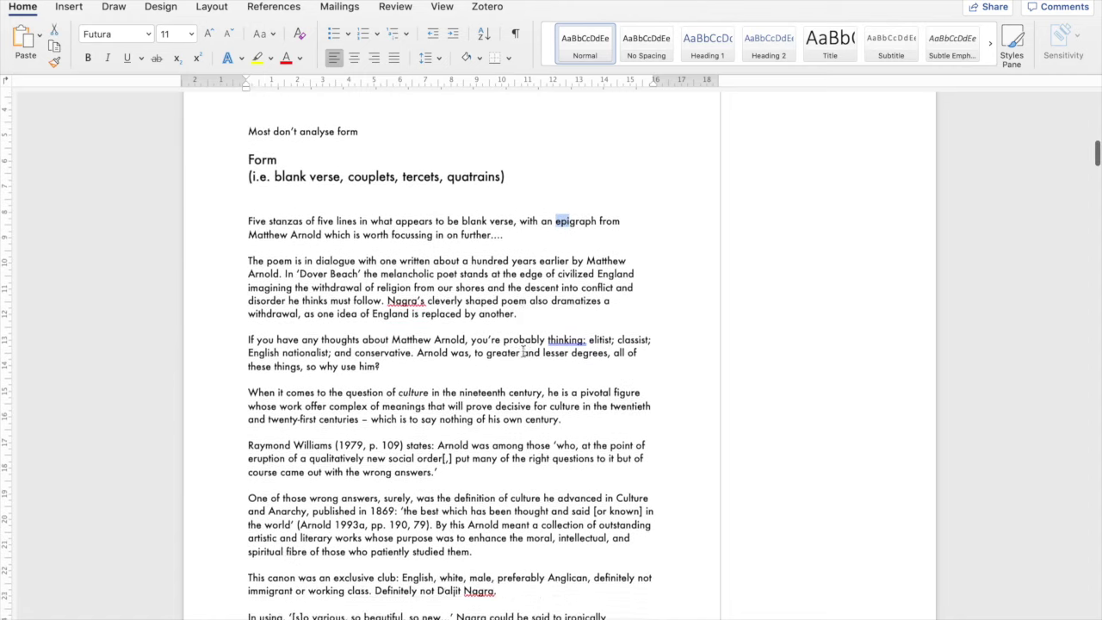
scroll(522, 353, "up", 3)
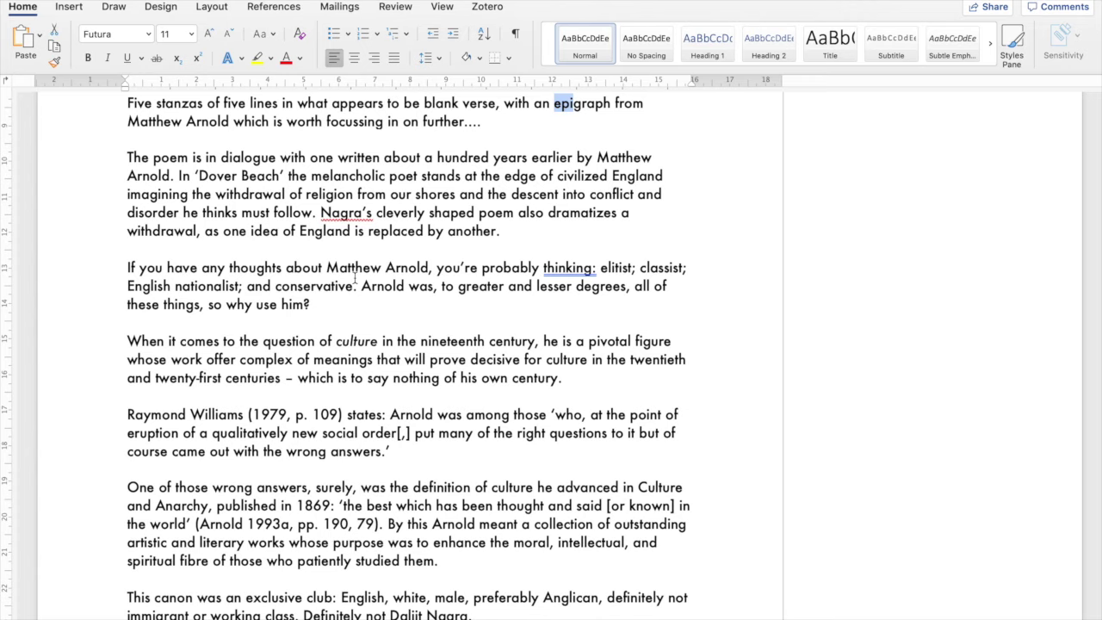
- Search Google in Chrome for 'matthew arnold', then switch back to the Word notes
left_click(4, 251)
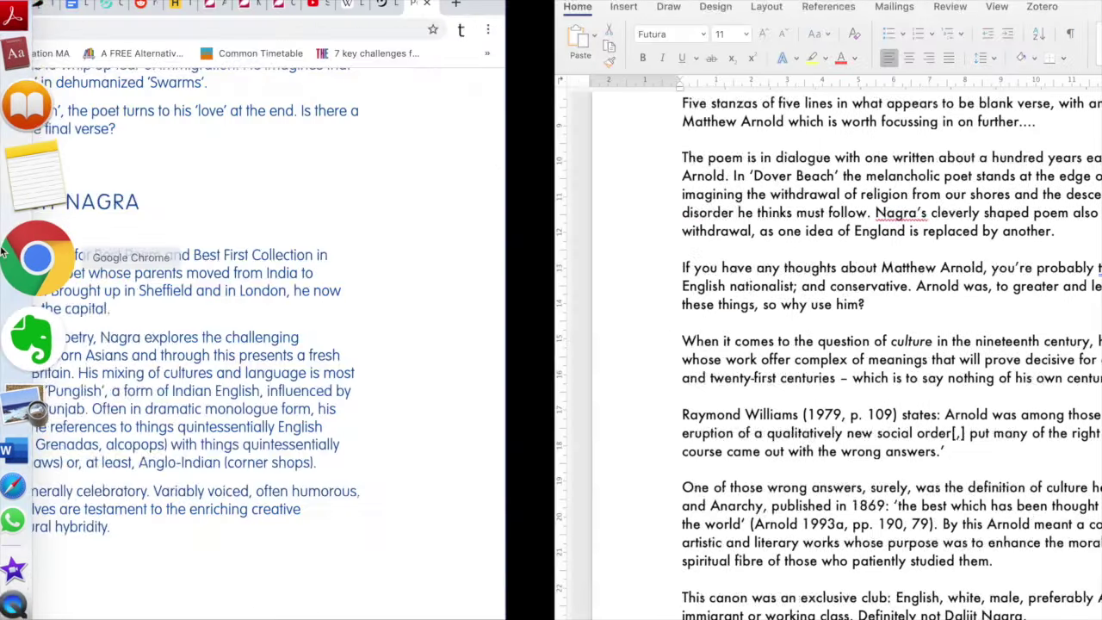
left_click(671, 29)
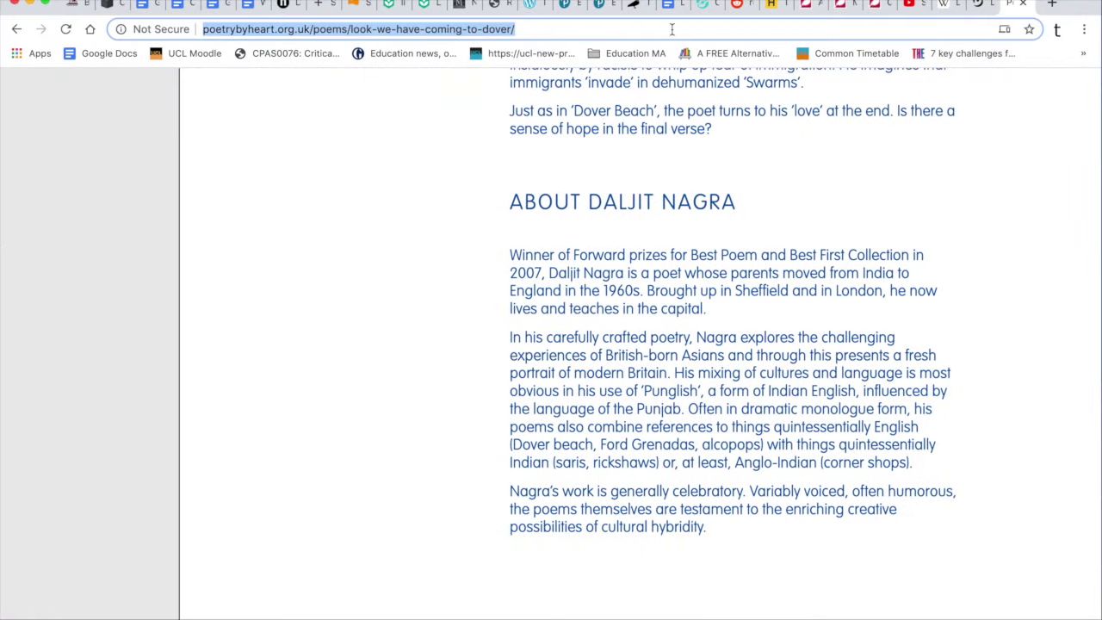
type("matthew a")
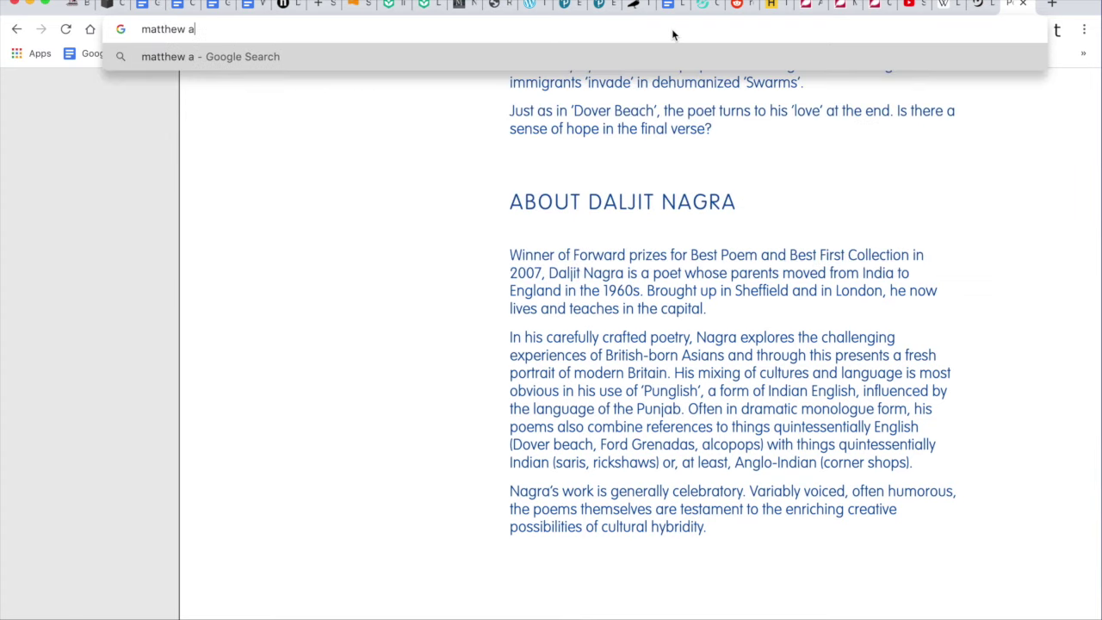
type("rnold")
key("Return")
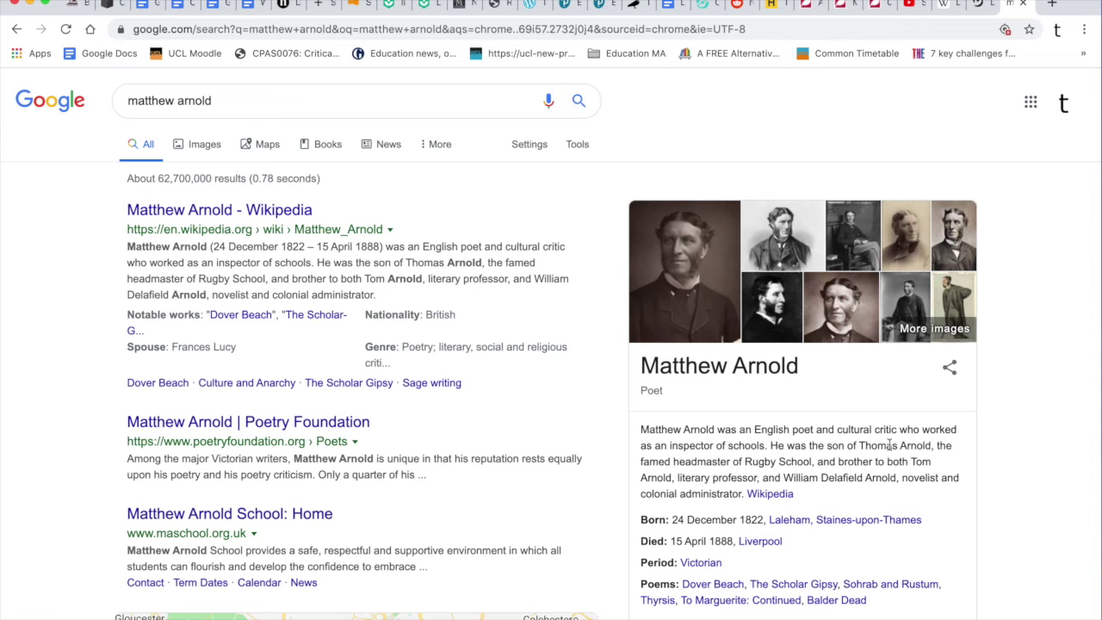
key("ctrl+Right")
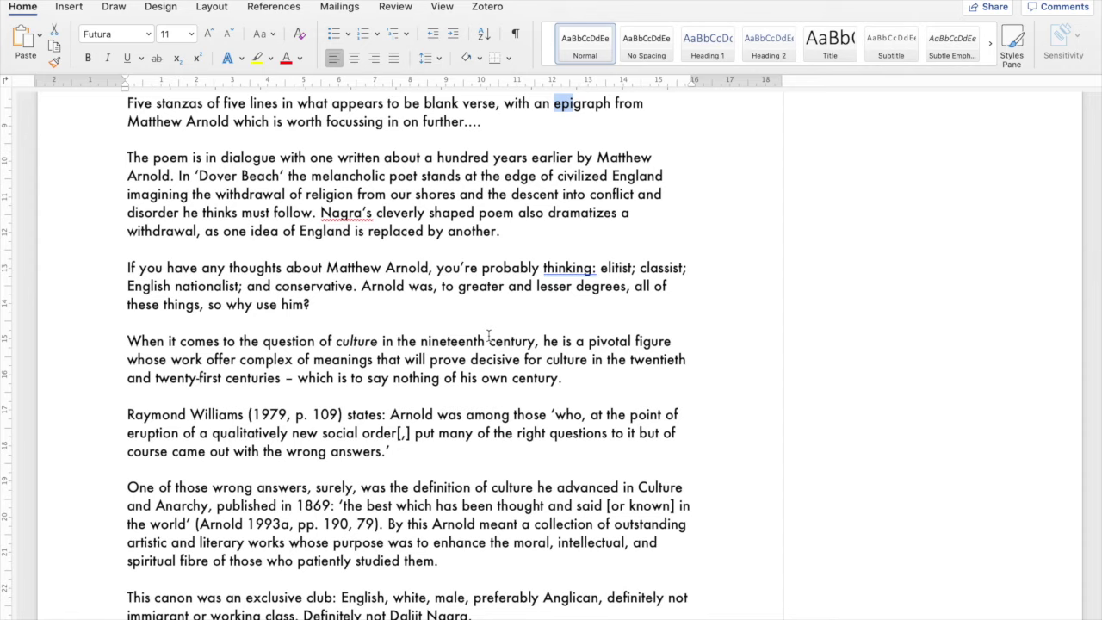
scroll(488, 336, "down", 3)
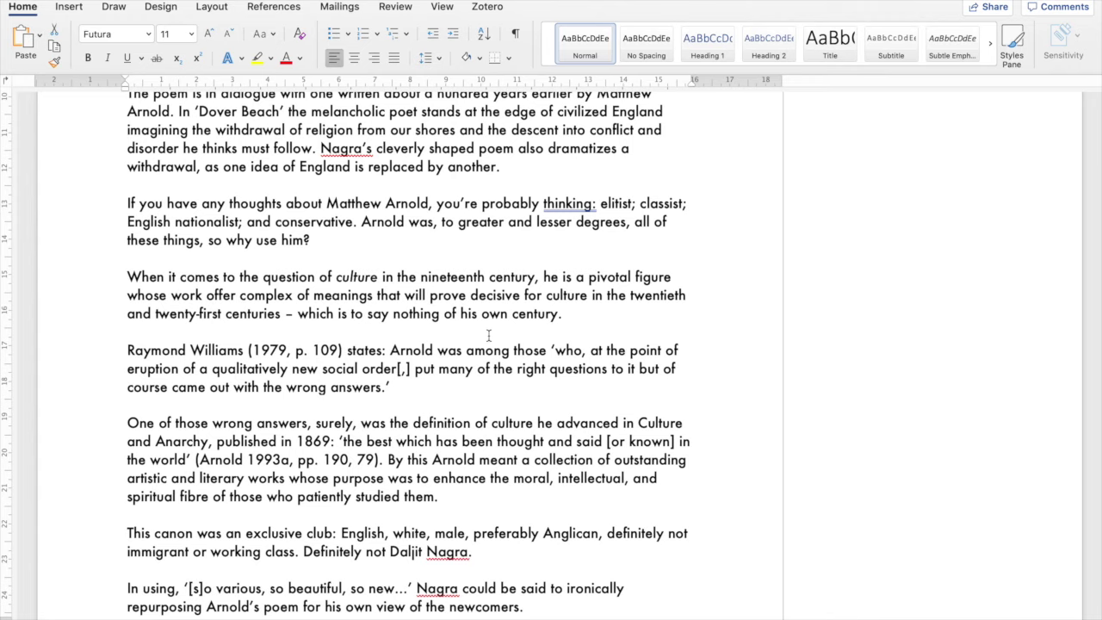
scroll(488, 335, "down", 2)
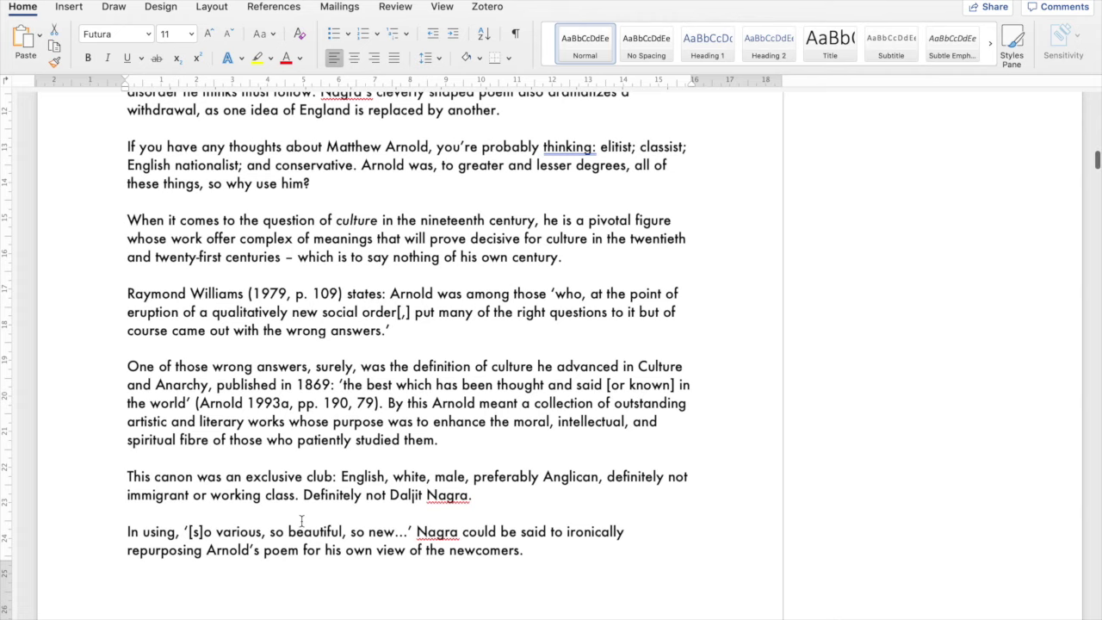
scroll(301, 520, "down", 3)
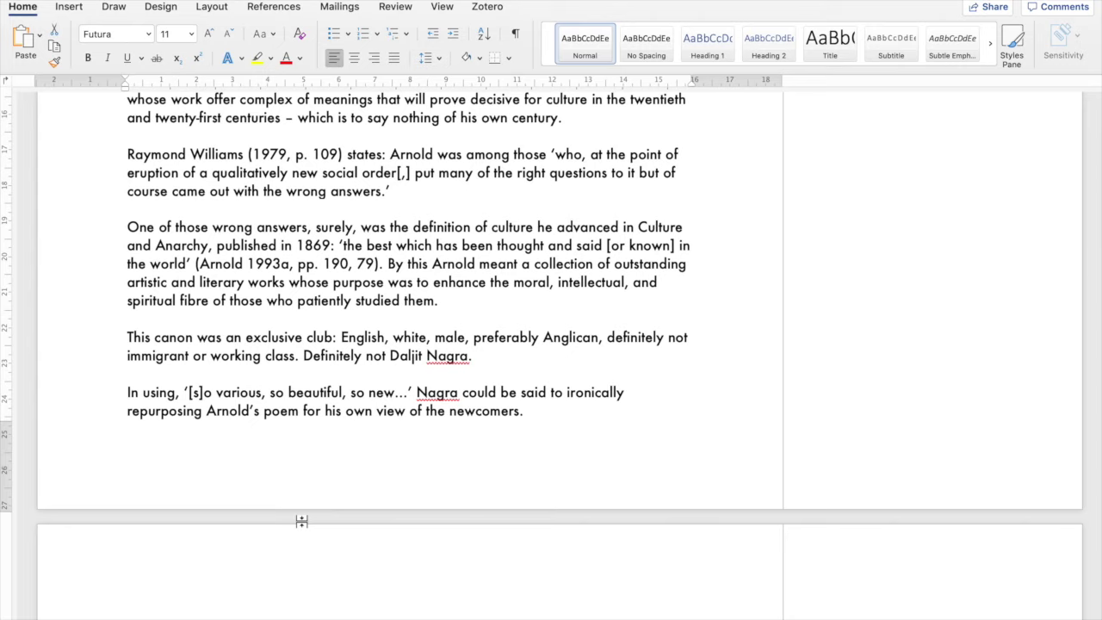
- Change 'poem' to 'poems' in the A-level culture sentence and highlight the recommended-reading citation
scroll(302, 520, "down", 5)
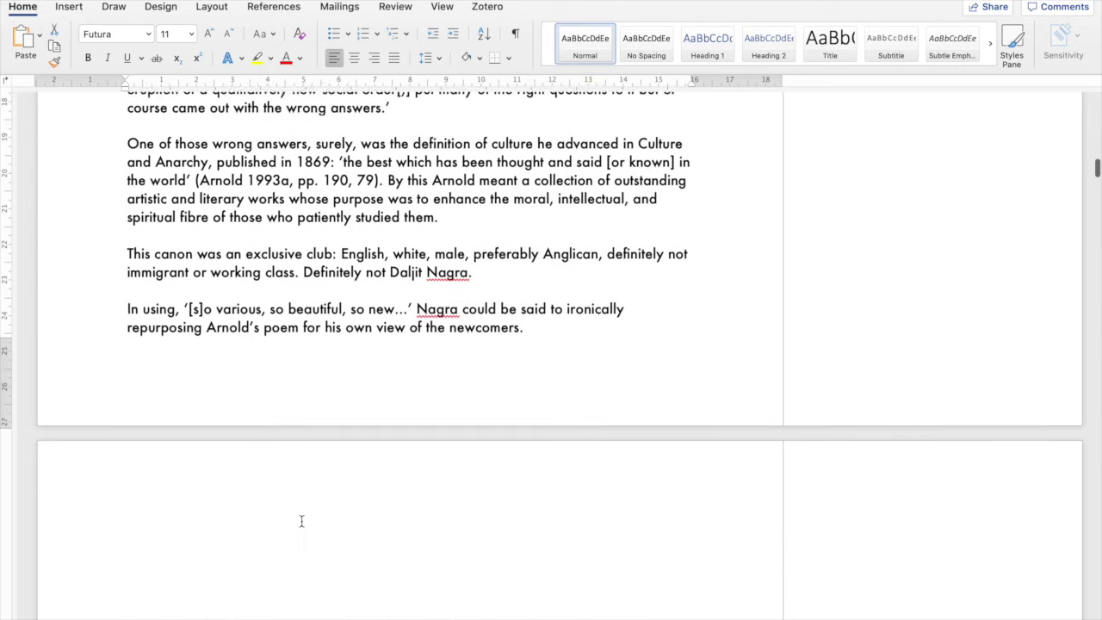
scroll(301, 520, "down", 12)
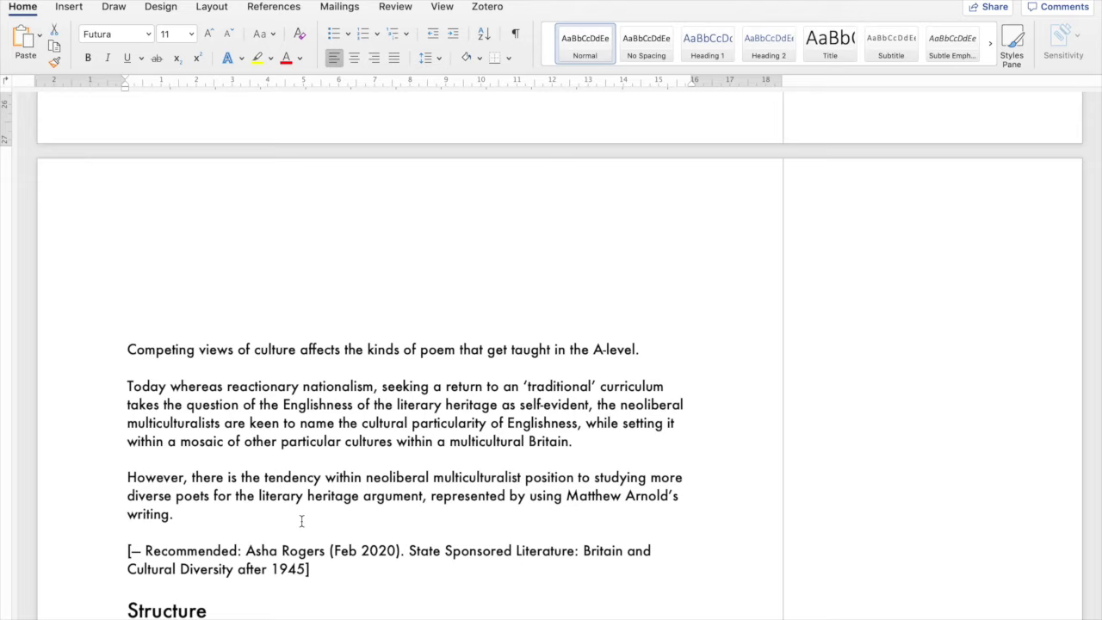
left_click(456, 350)
type("s")
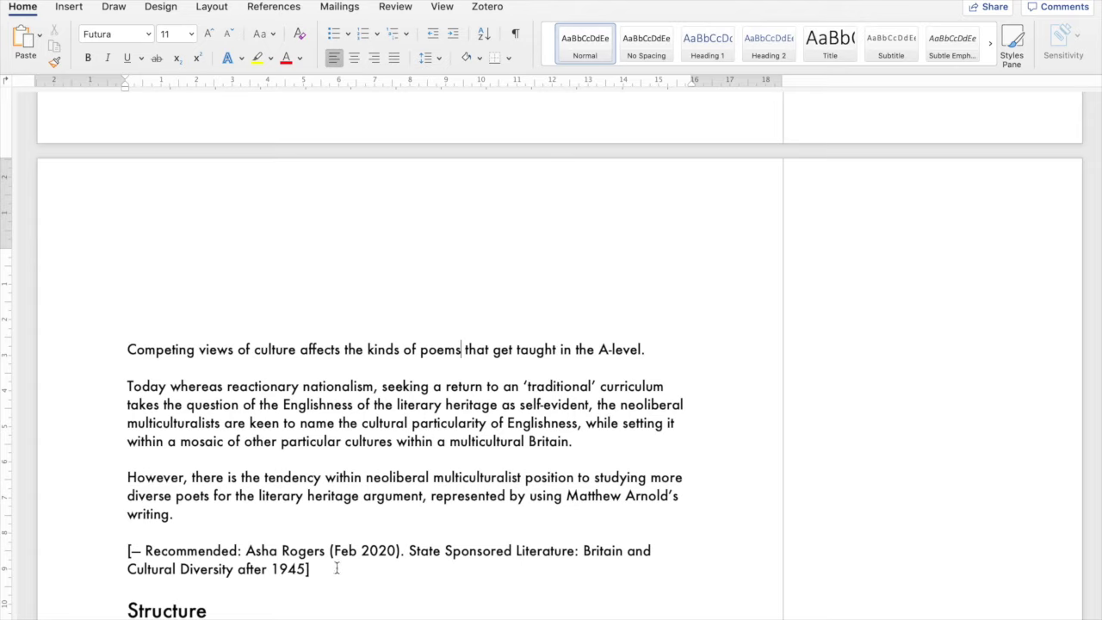
left_click_drag(337, 568, 247, 550)
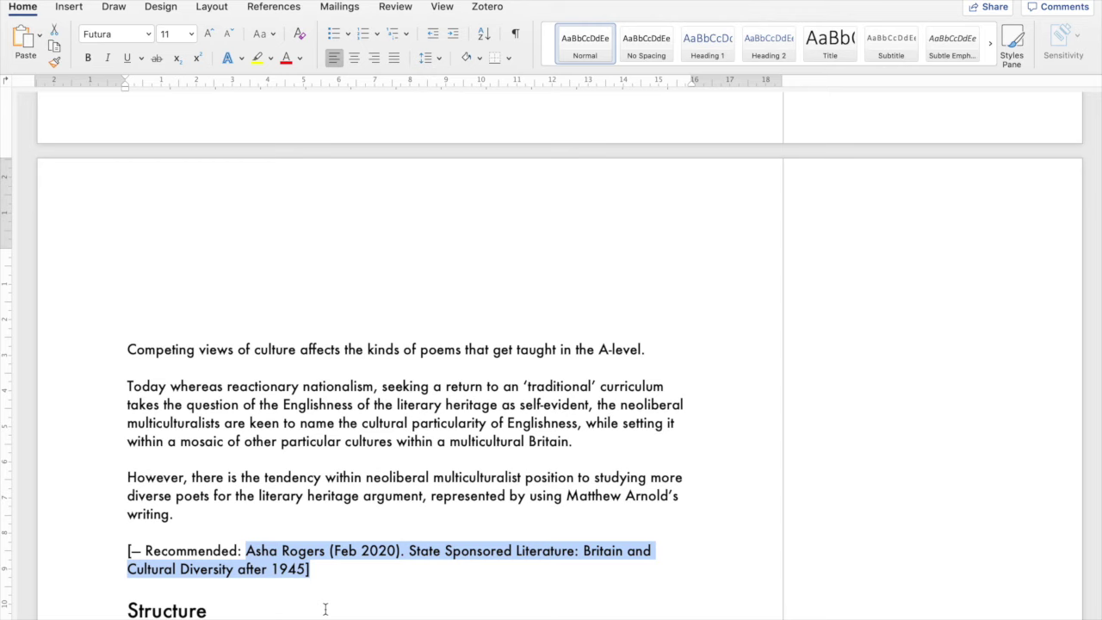
scroll(325, 610, "down", 3)
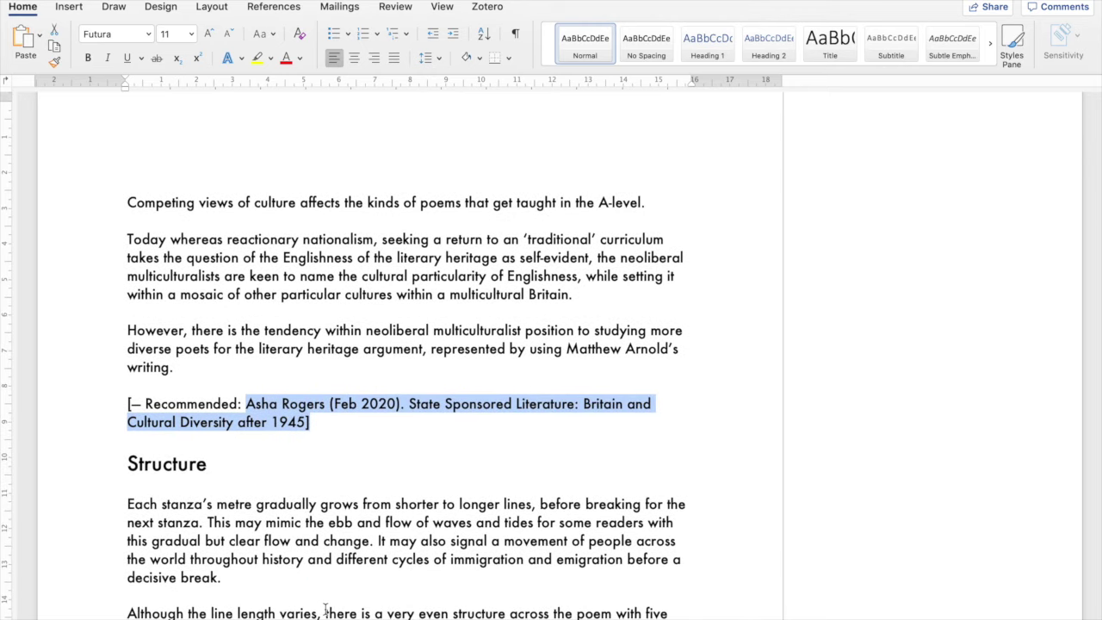
scroll(325, 608, "down", 2)
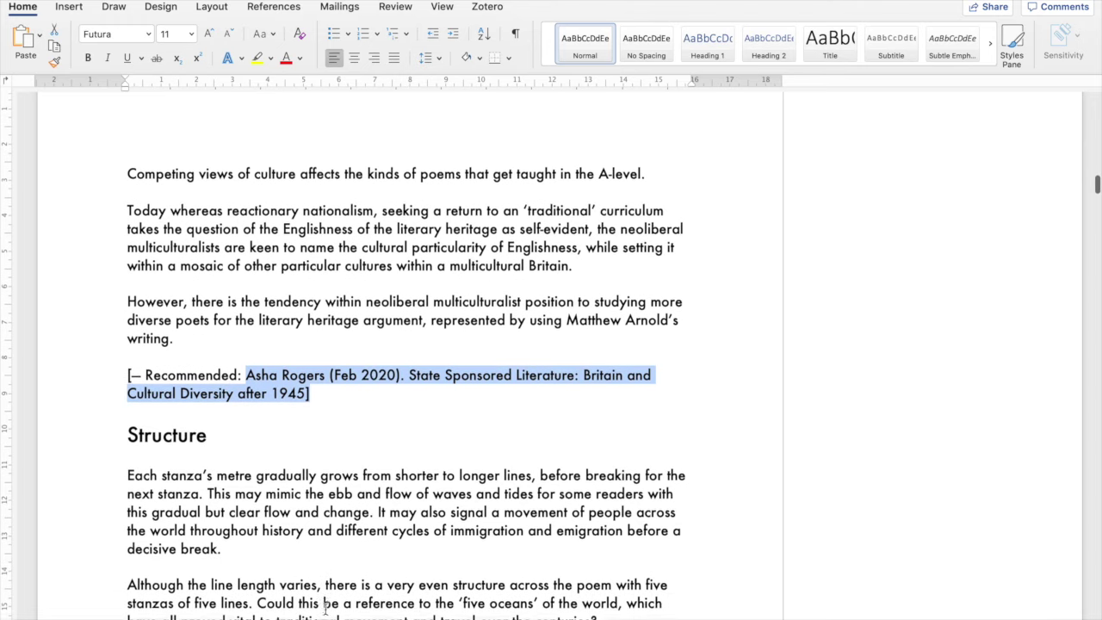
left_click(326, 520)
scroll(327, 517, "down", 15)
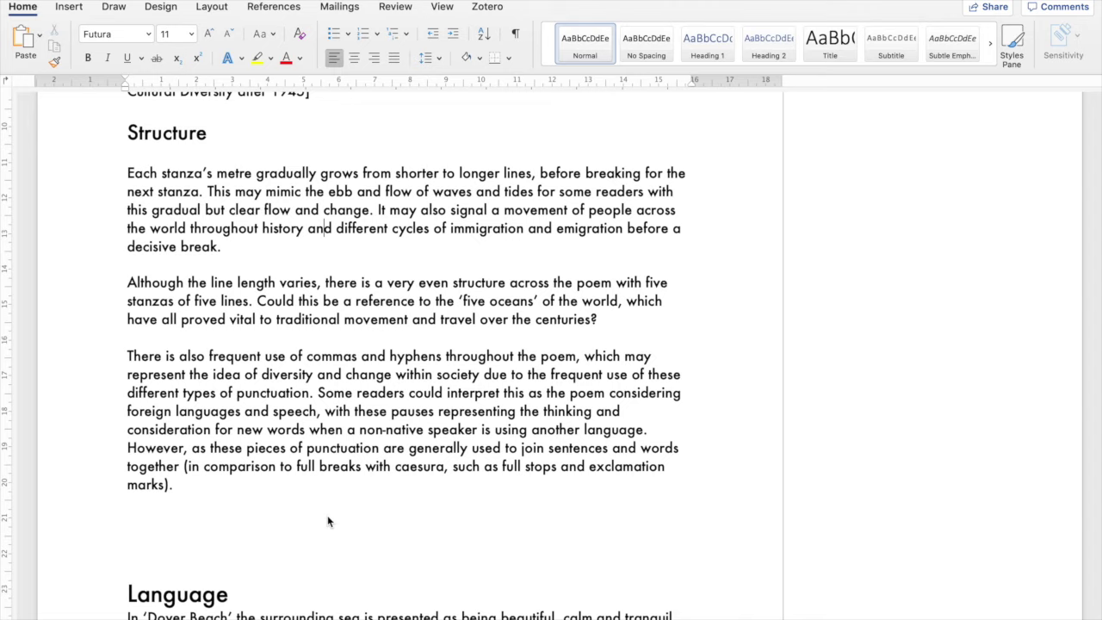
left_click_drag(603, 320, 257, 301)
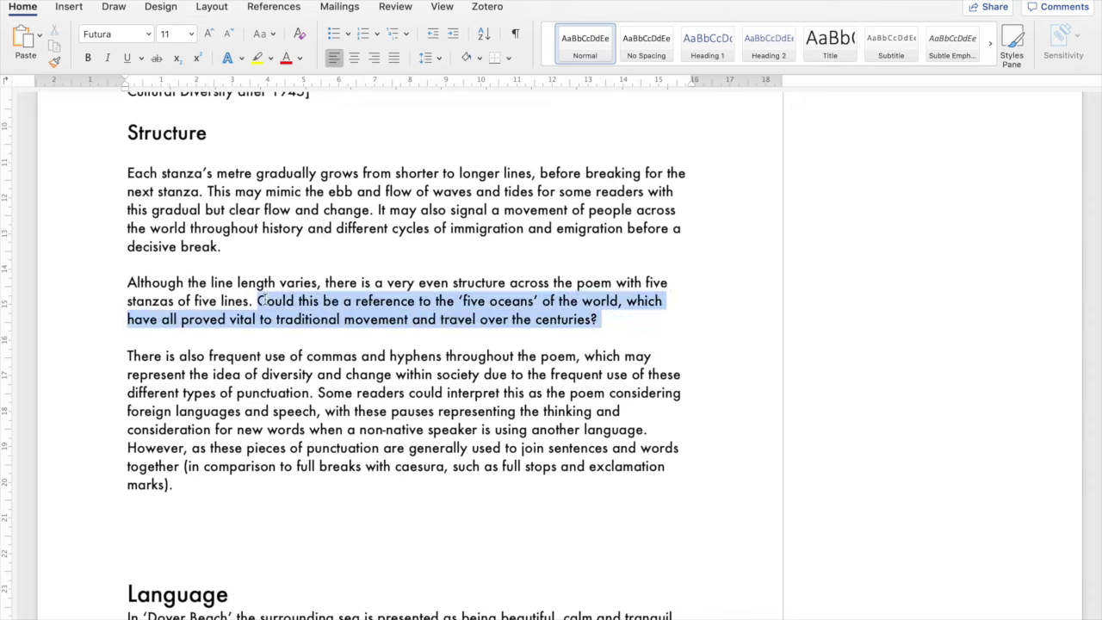
left_click(462, 514)
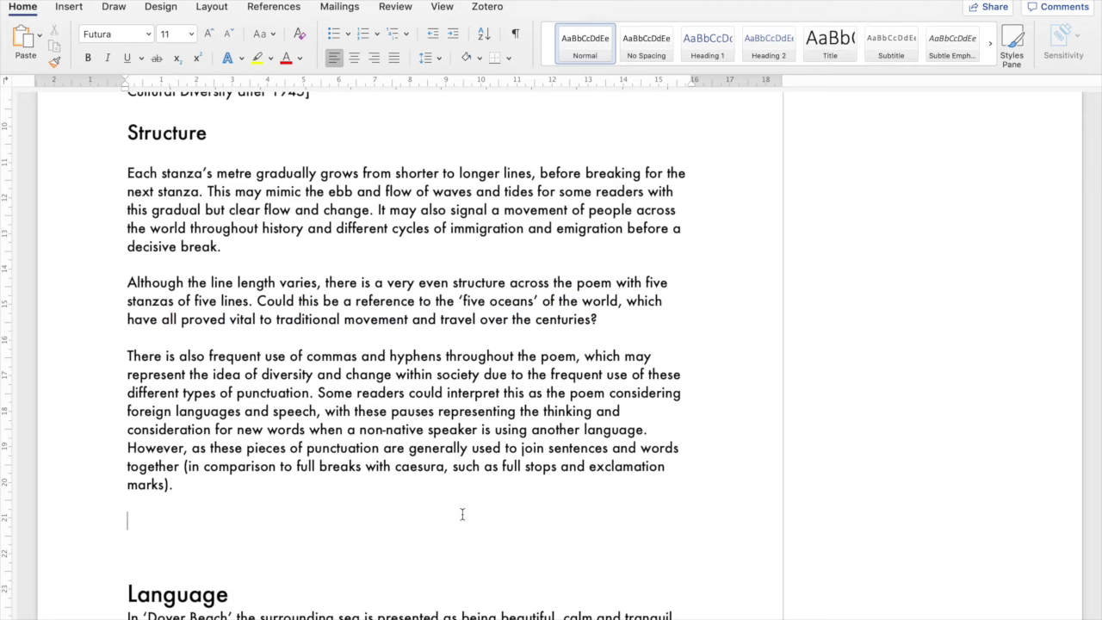
scroll(462, 513, "down", 2)
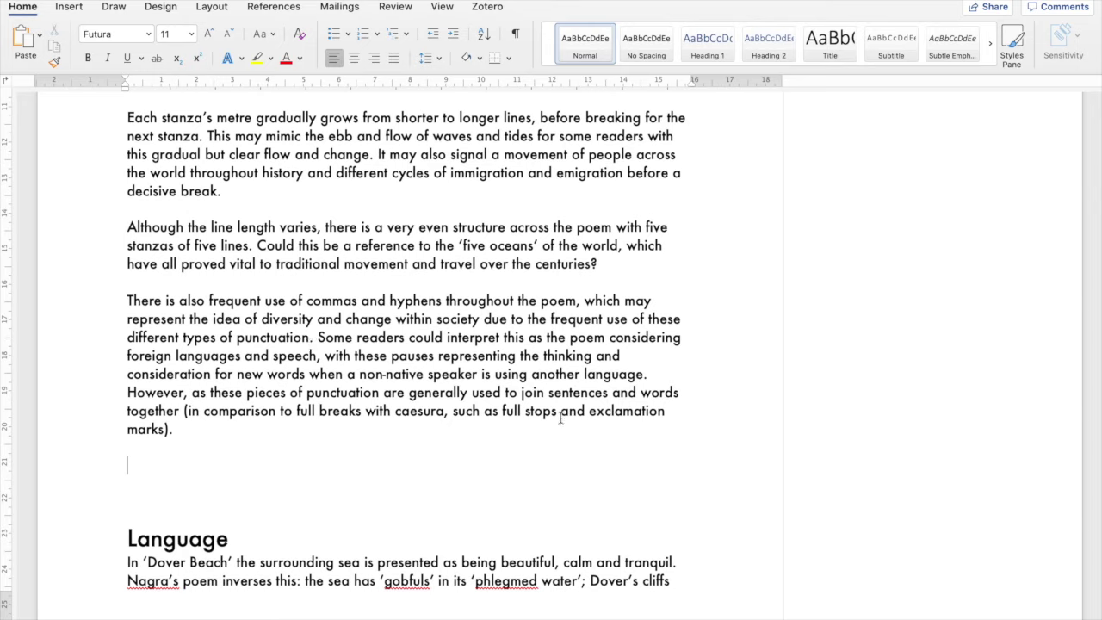
left_click_drag(651, 375, 316, 338)
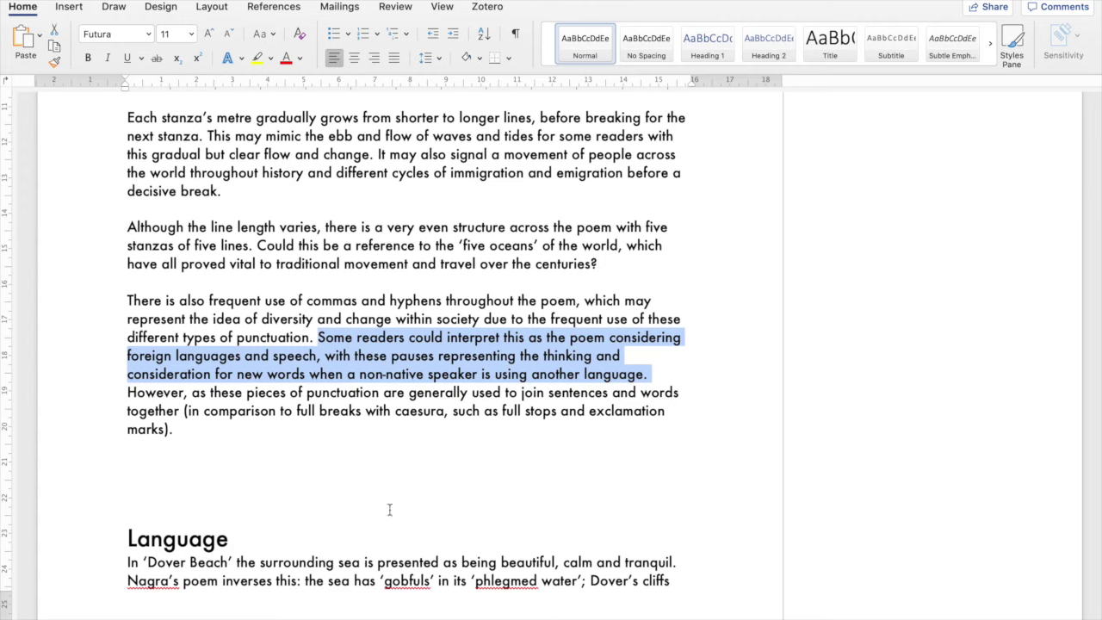
scroll(384, 422, "up", 3)
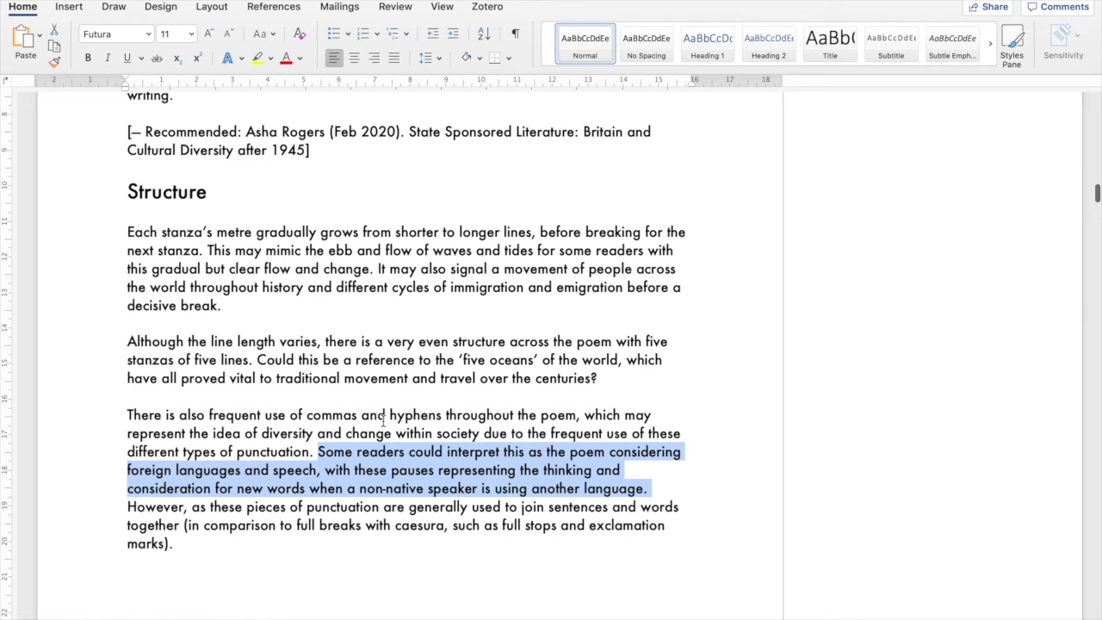
scroll(384, 420, "down", 10)
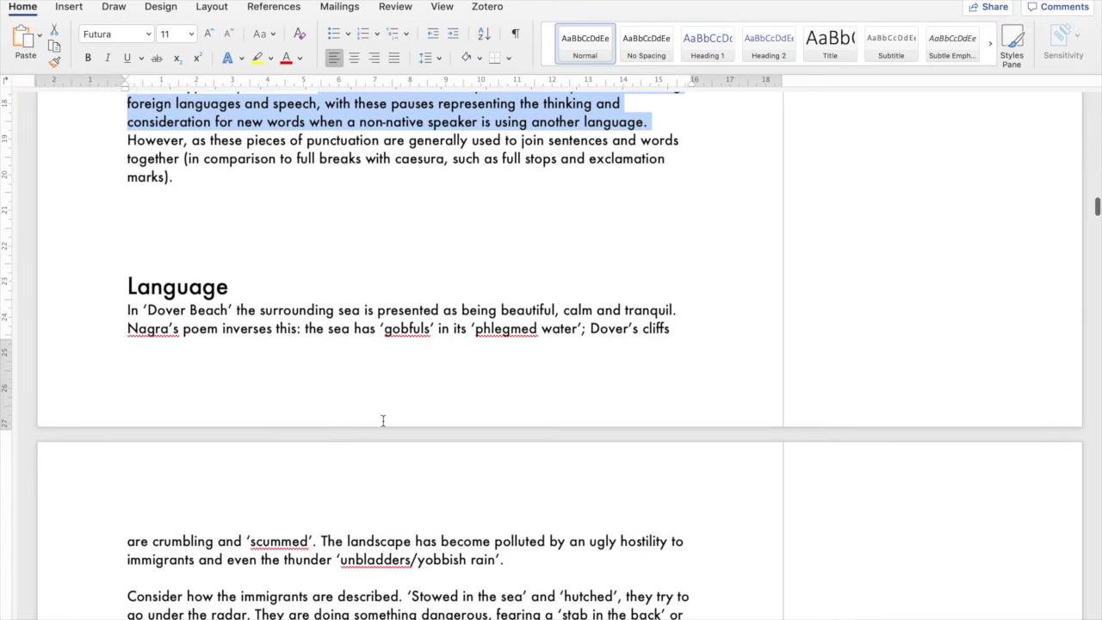
scroll(383, 420, "down", 4)
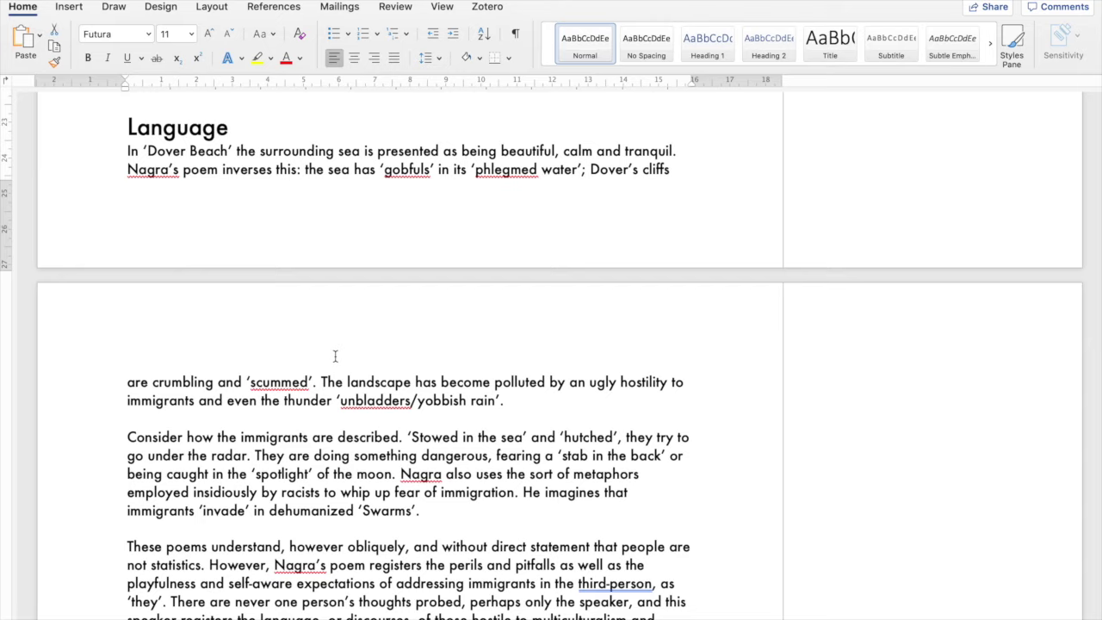
left_click(526, 401)
type("rec")
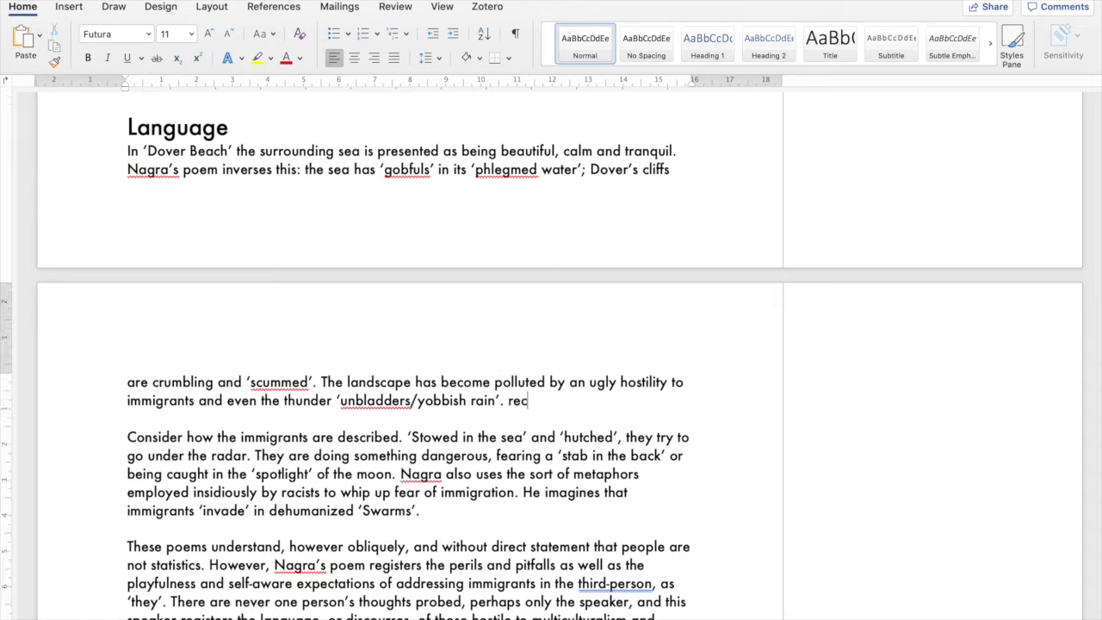
key("BackSpace")
type("jectamenta")
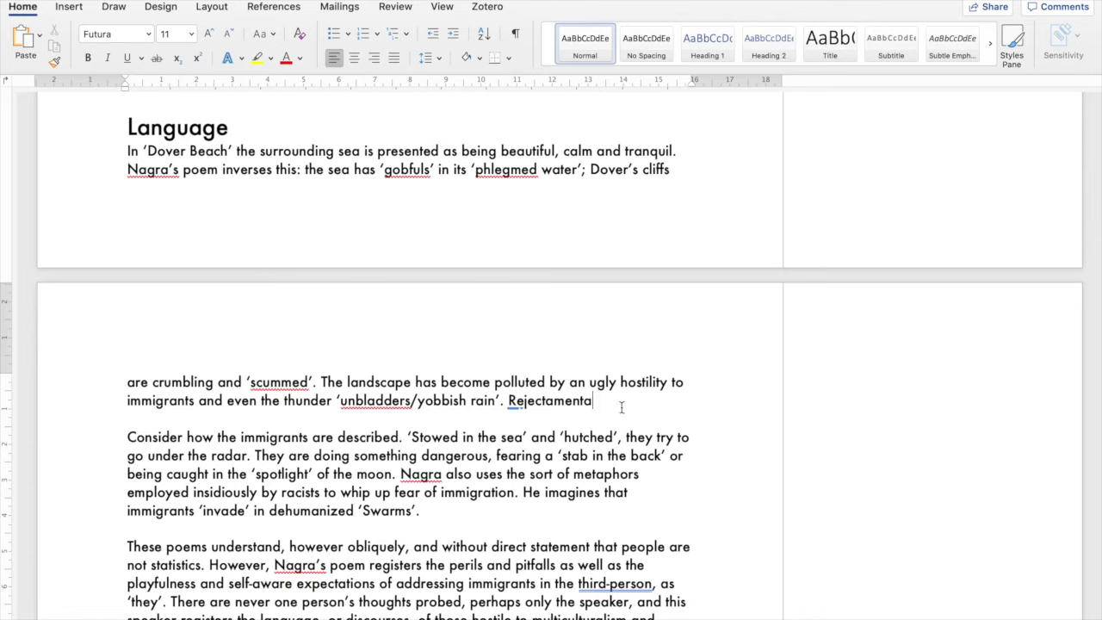
left_click_drag(621, 406, 508, 409)
key("BackSpace")
scroll(508, 409, "down", 3)
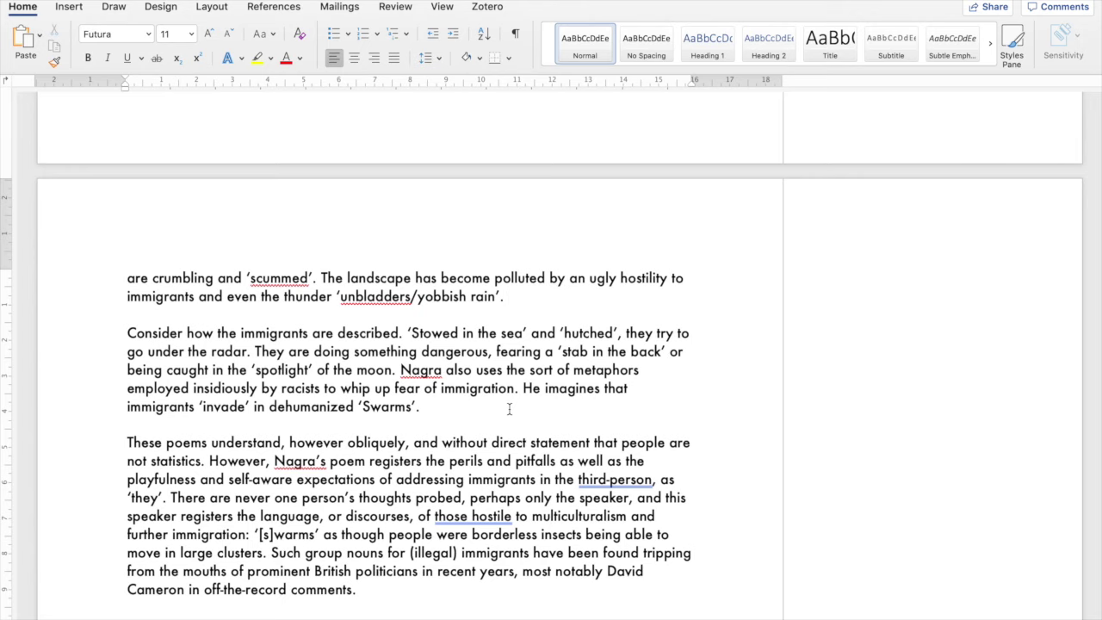
- Highlight 'stab in the back', then change 'Swarms' to lowercase 'swarms' in the Language note
scroll(508, 409, "down", 2)
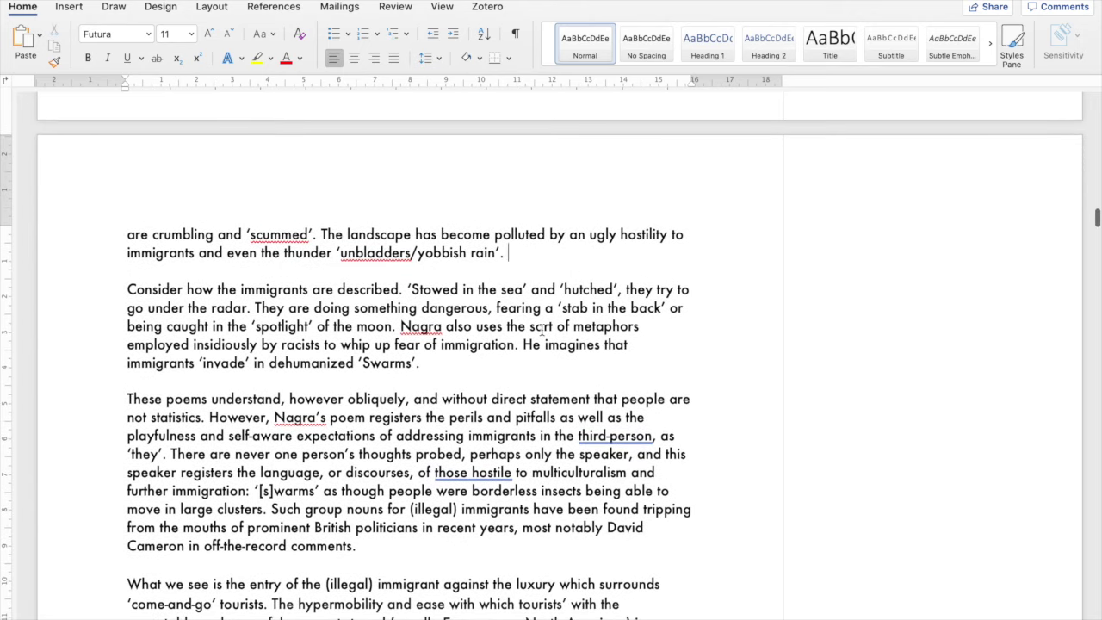
left_click_drag(558, 308, 662, 318)
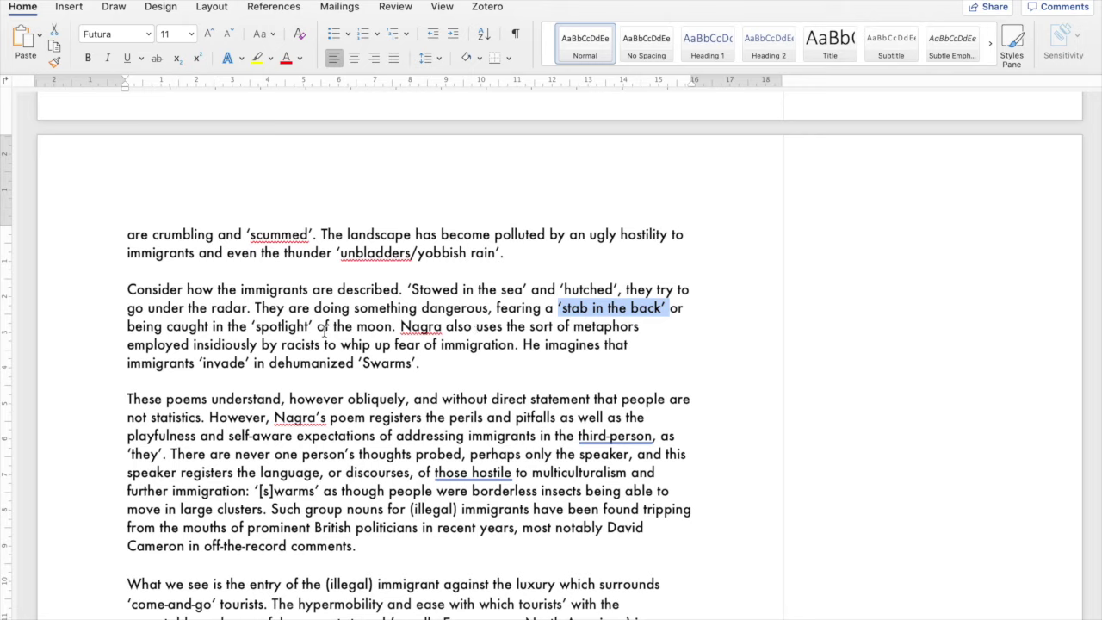
left_click(367, 364)
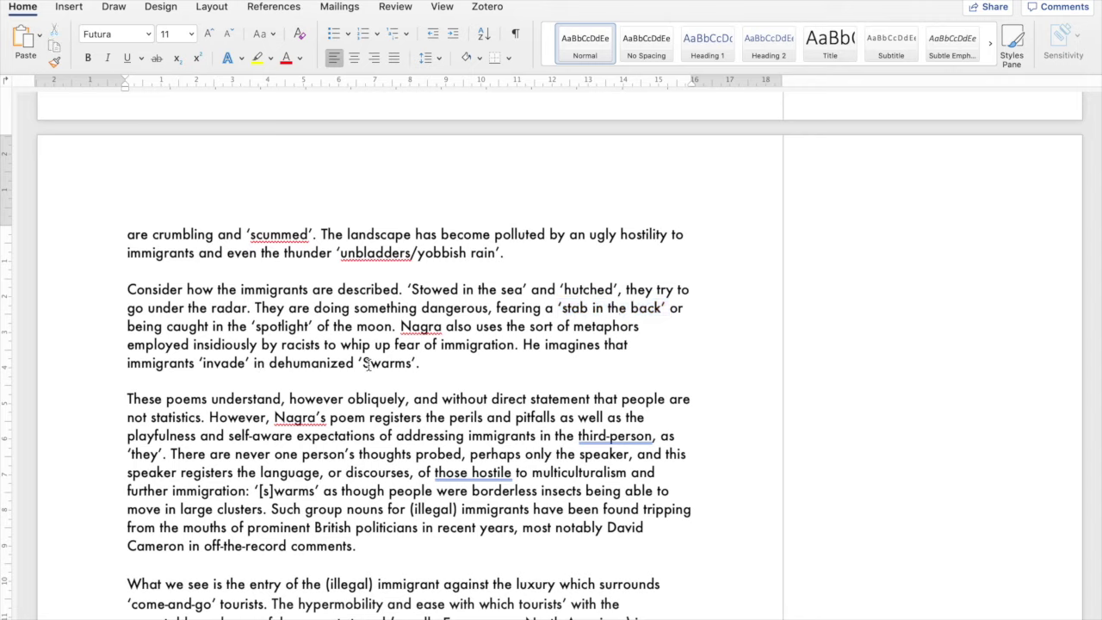
key("BackSpace")
type("s")
scroll(391, 509, "down", 2)
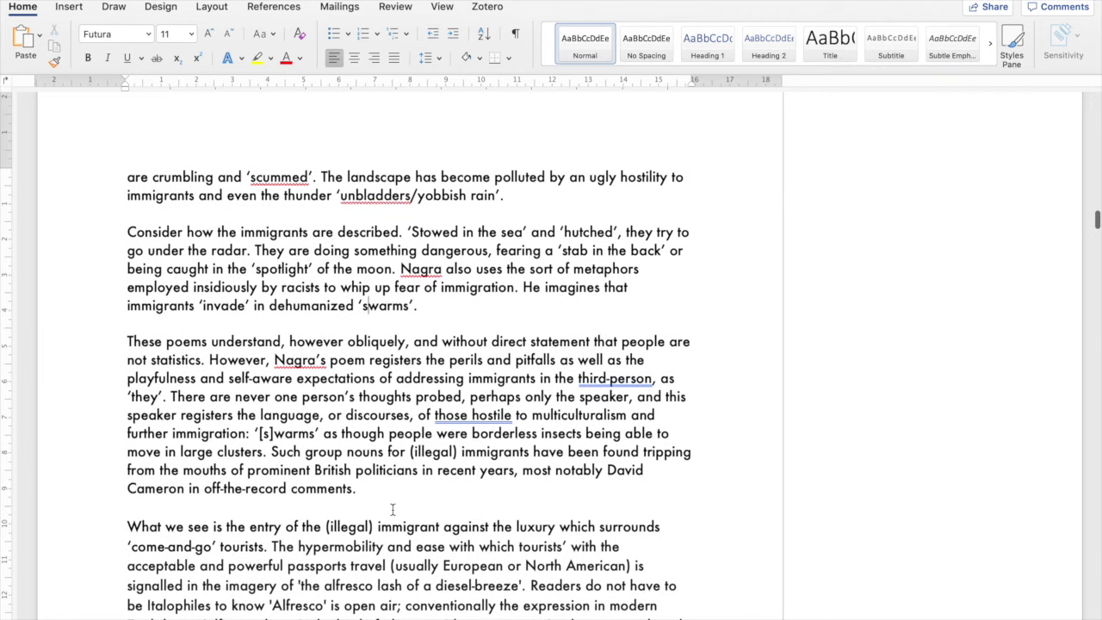
- Change 'These' to 'This' and select the phrase 'off-the-record comments'
left_click(158, 341)
key("BackSpace")
key("BackSpace")
key("BackSpace")
type("is")
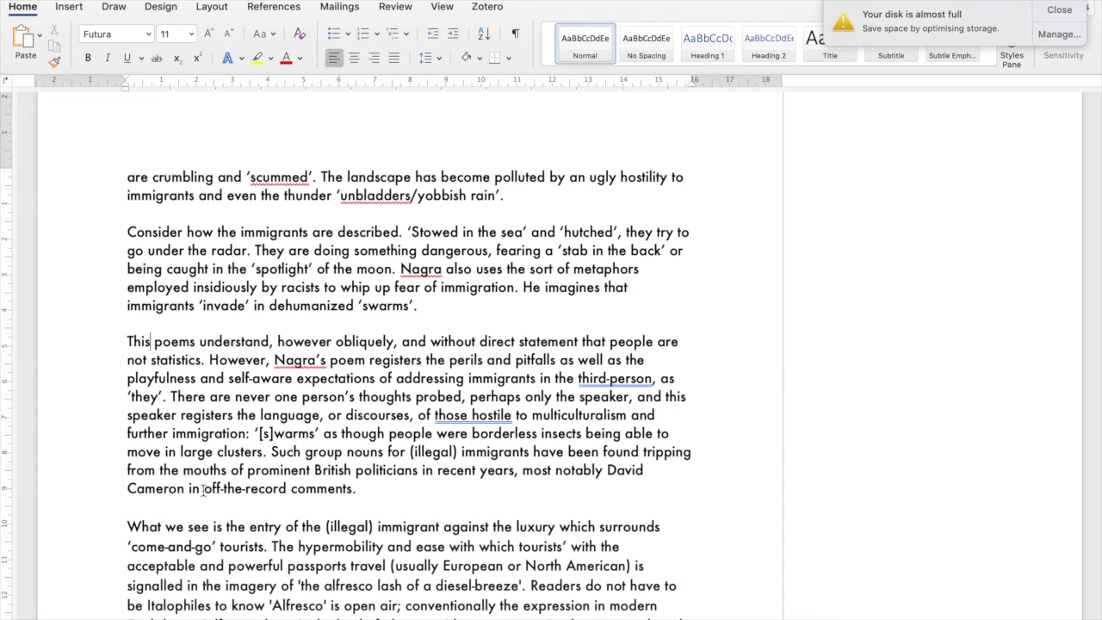
left_click_drag(203, 489, 338, 515)
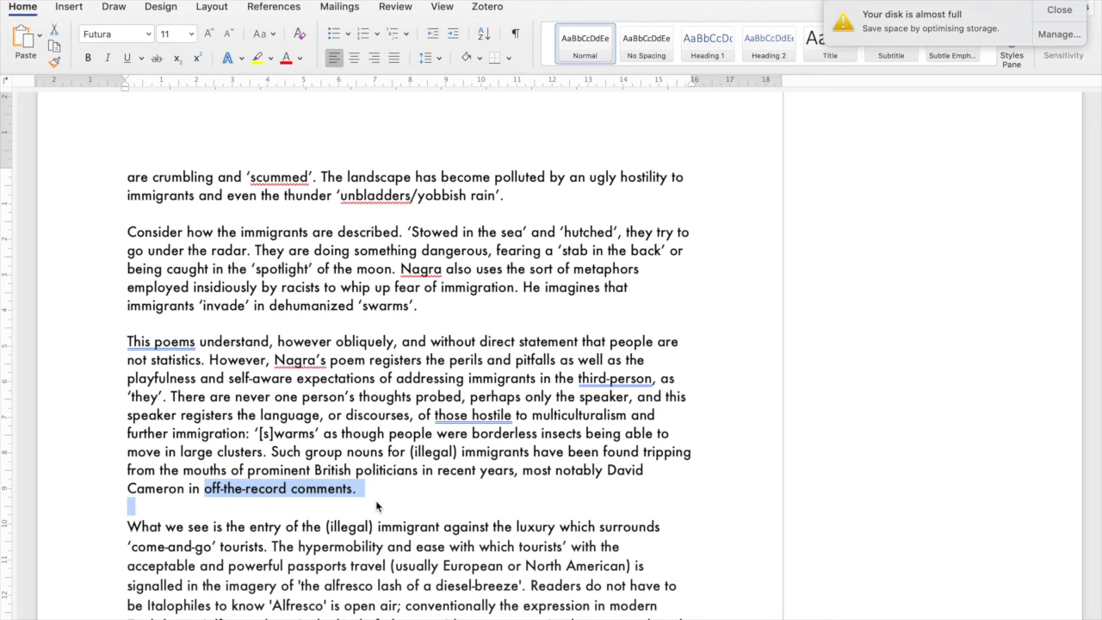
- Replace 'is' with 'means' so the line says 'Alfresco' means open air
scroll(376, 506, "down", 5)
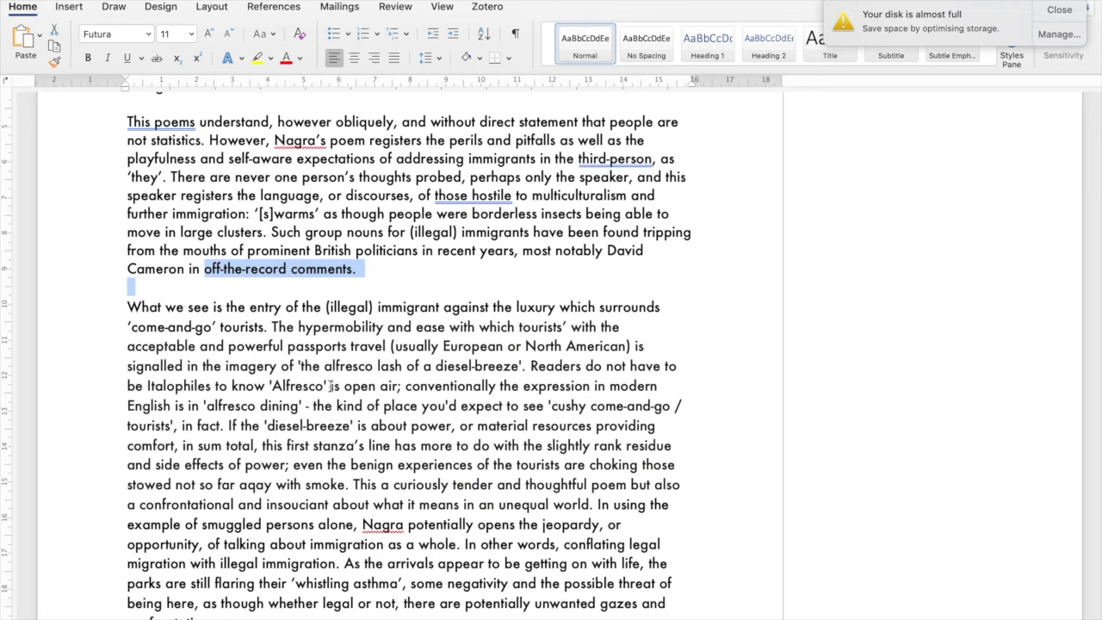
left_click(332, 385)
key("BackSpace")
key("BackSpace")
key("BackSpace")
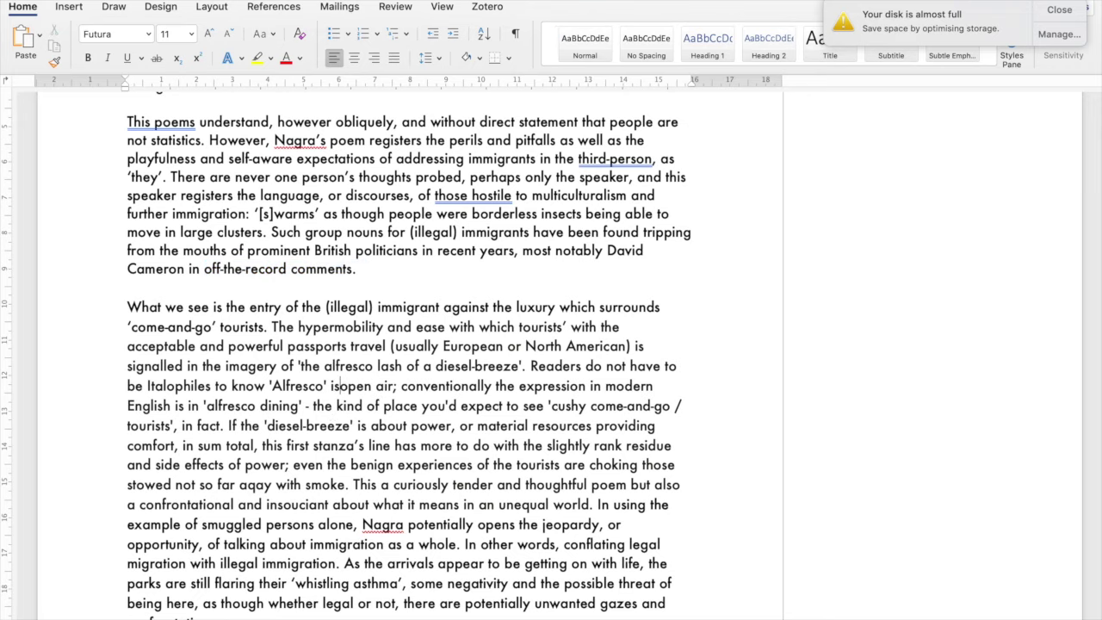
type("means")
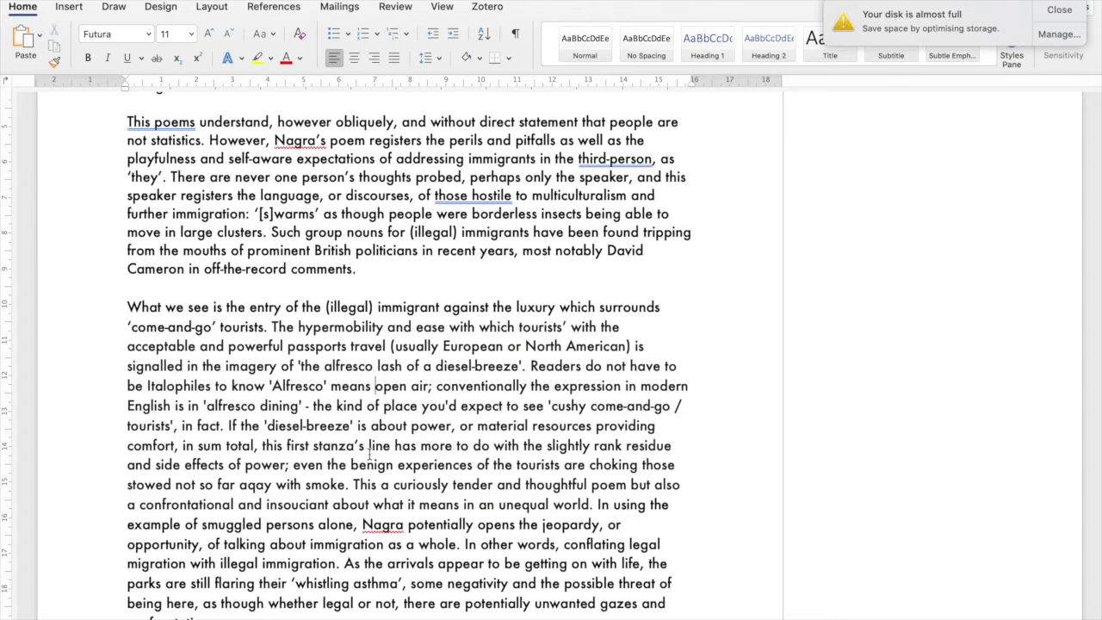
scroll(368, 447, "down", 5)
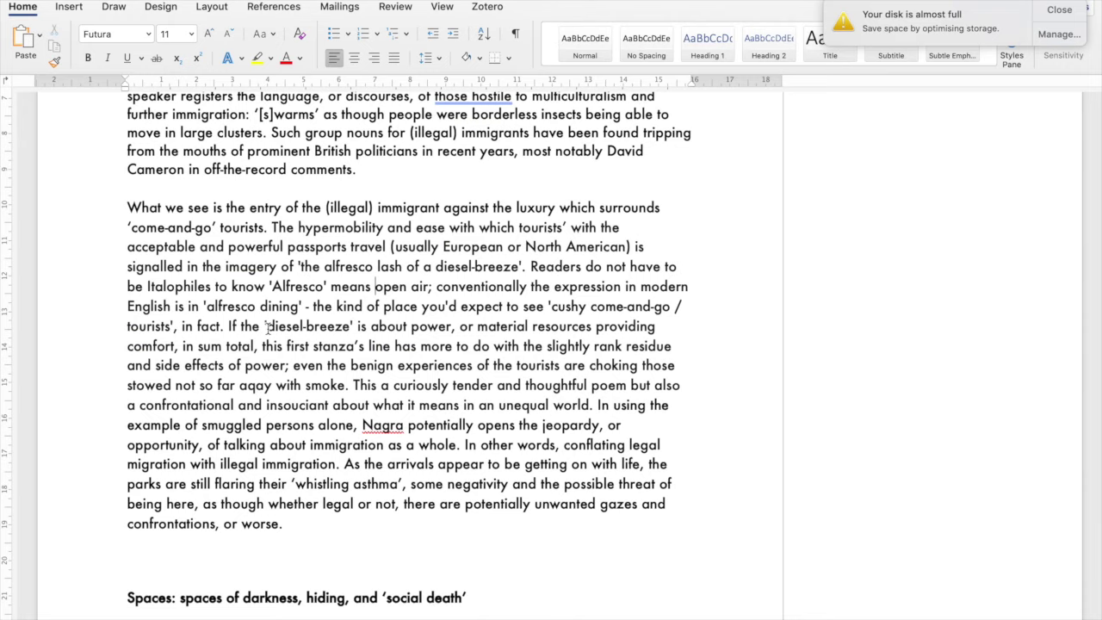
scroll(268, 327, "down", 2)
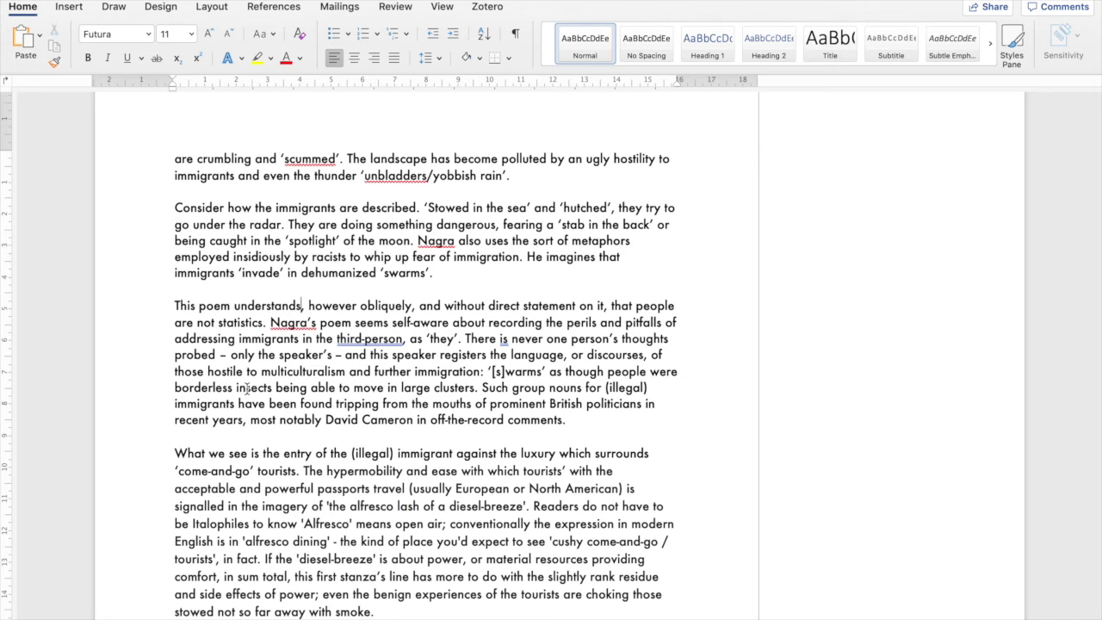
- Scroll down to the paragraph on Nagra's smuggled persons and immigration
scroll(363, 575, "down", 3)
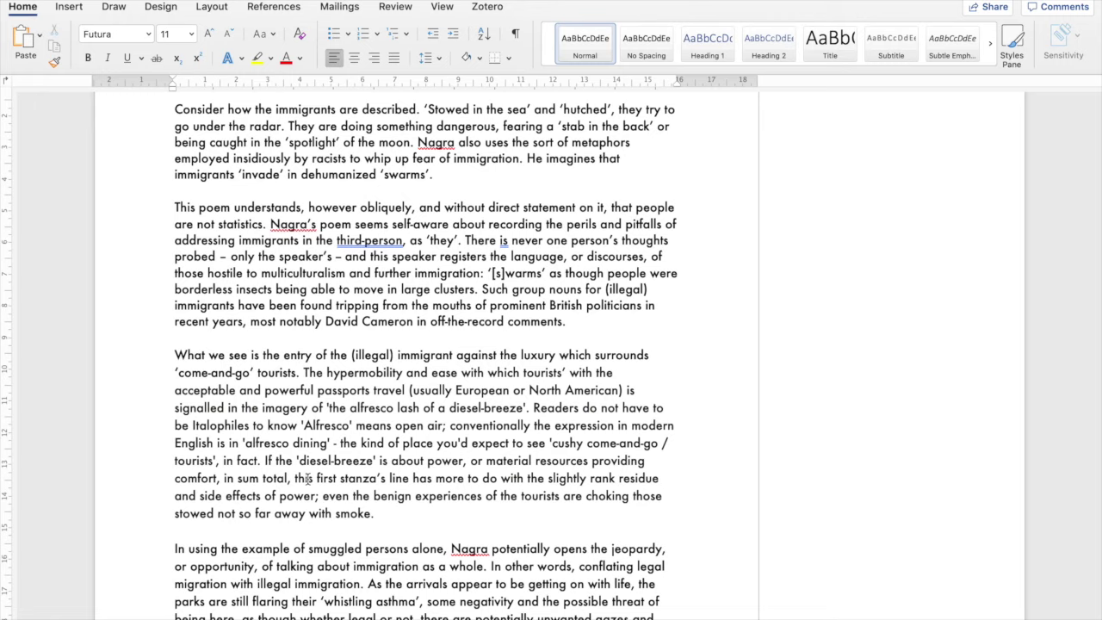
- Insert 'relative' before 'luxury' and start a new paragraph at 'Readers do not have to be Italophiles'
left_click(519, 354)
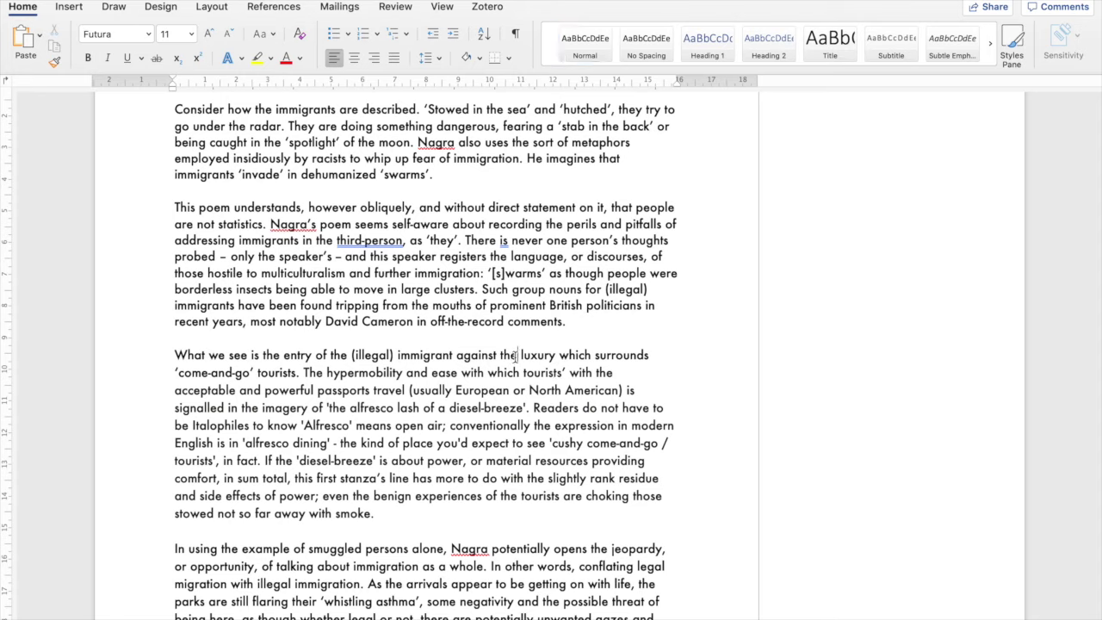
type("relative")
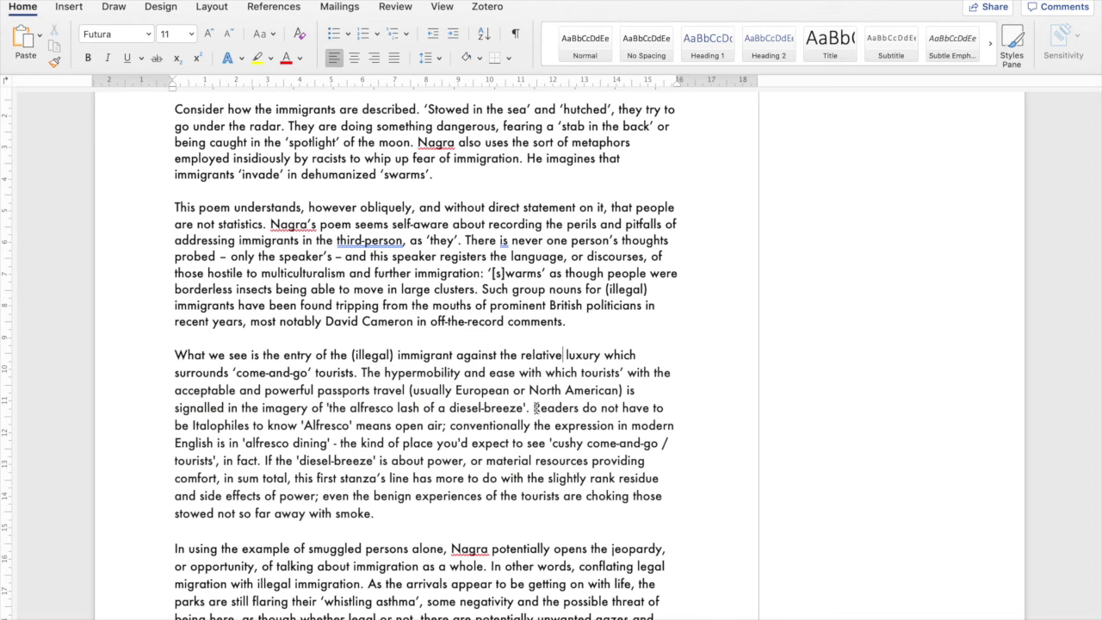
left_click(530, 410)
key("Return")
key("Return")
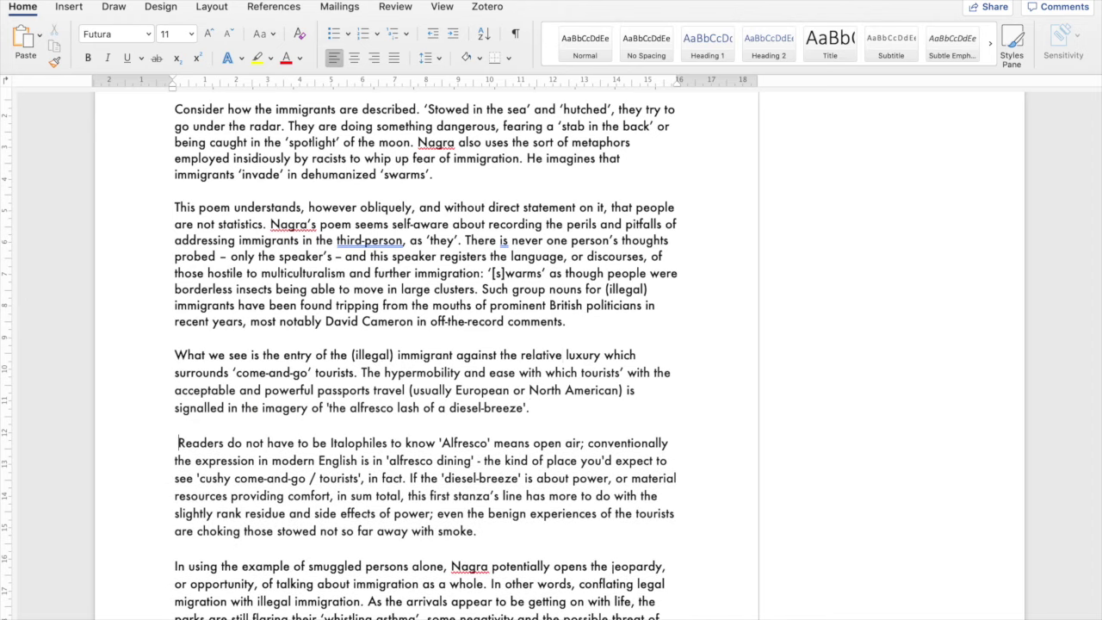
key("Delete")
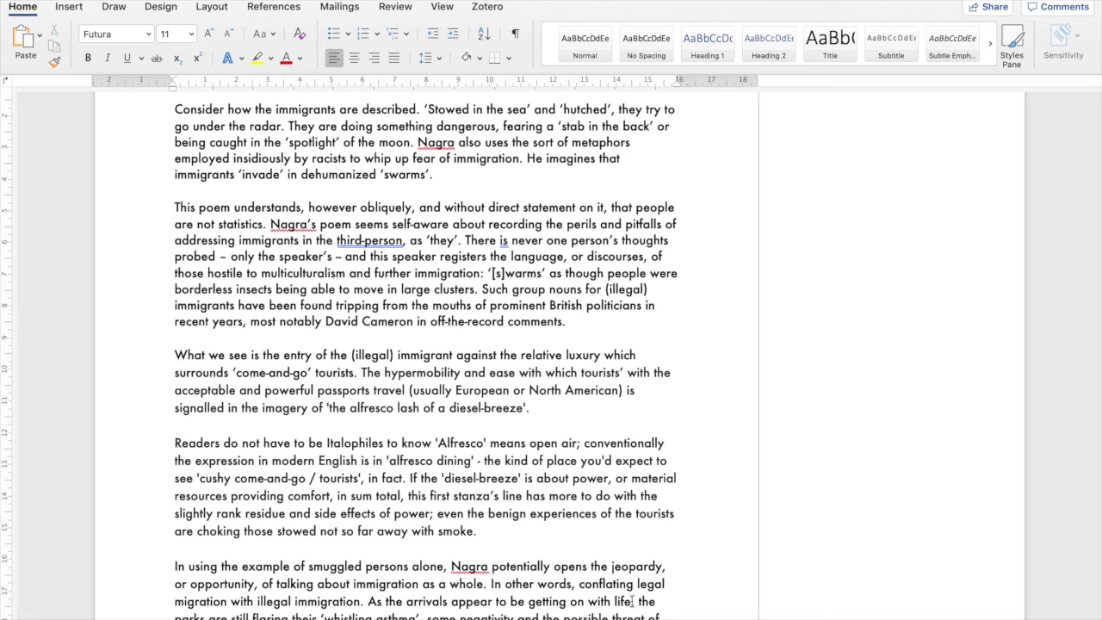
scroll(488, 545, "down", 1)
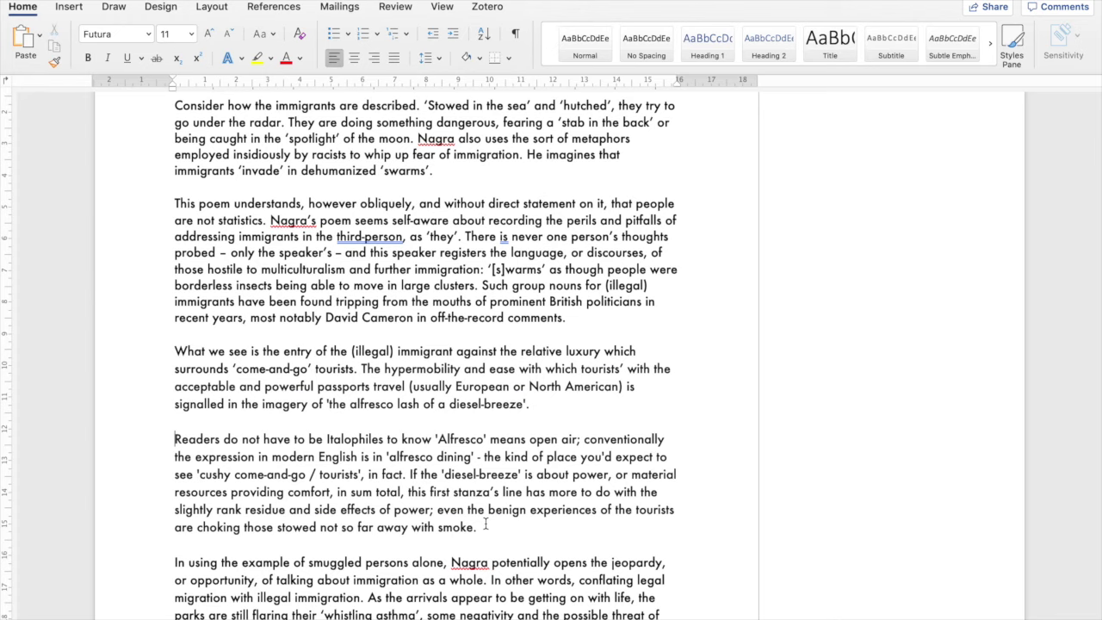
scroll(487, 524, "down", 5)
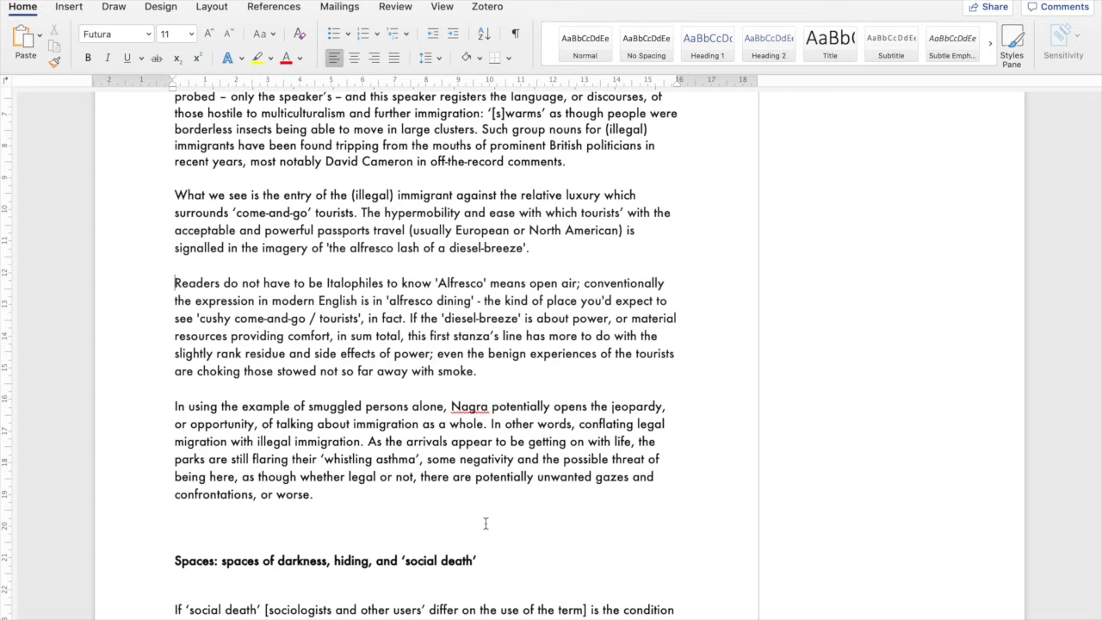
scroll(484, 523, "down", 10)
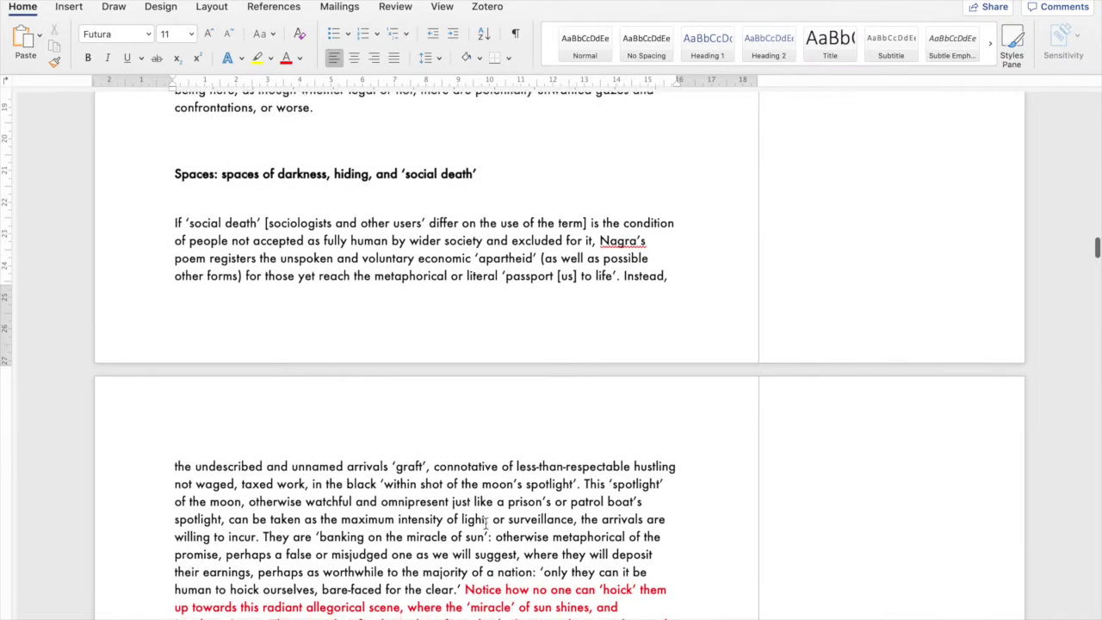
scroll(485, 524, "down", 1)
scroll(484, 523, "down", 2)
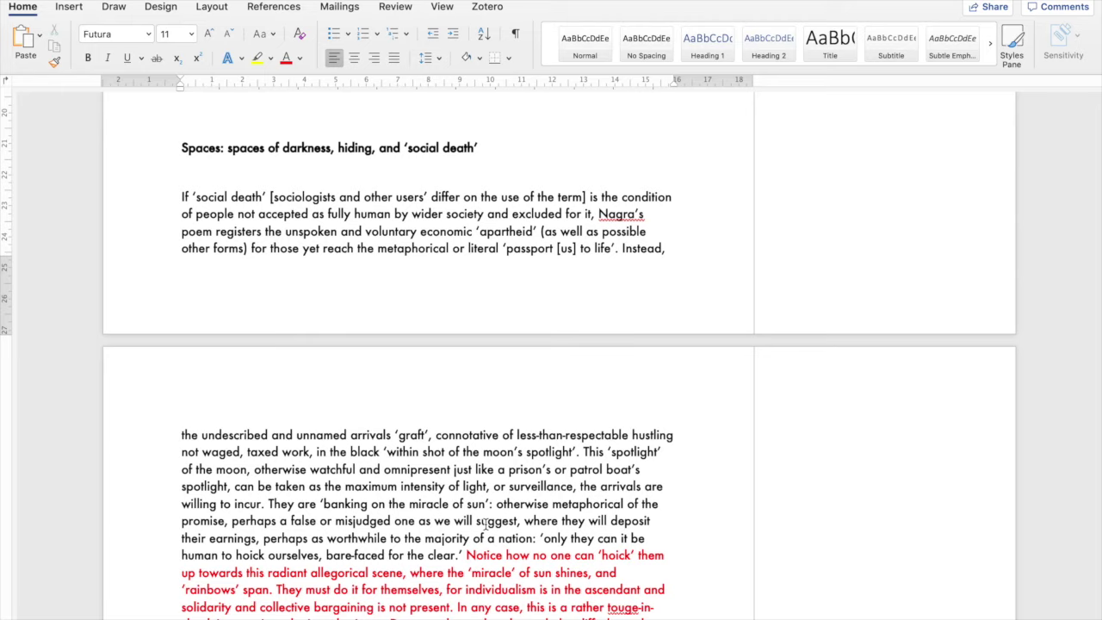
scroll(485, 523, "down", 1)
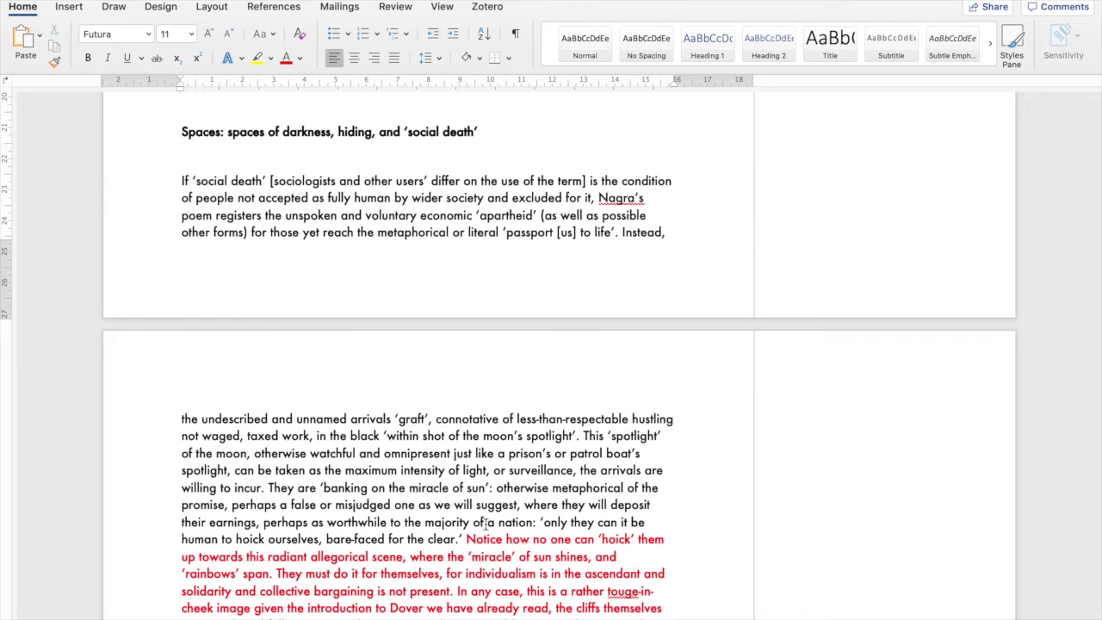
scroll(486, 522, "up", 3)
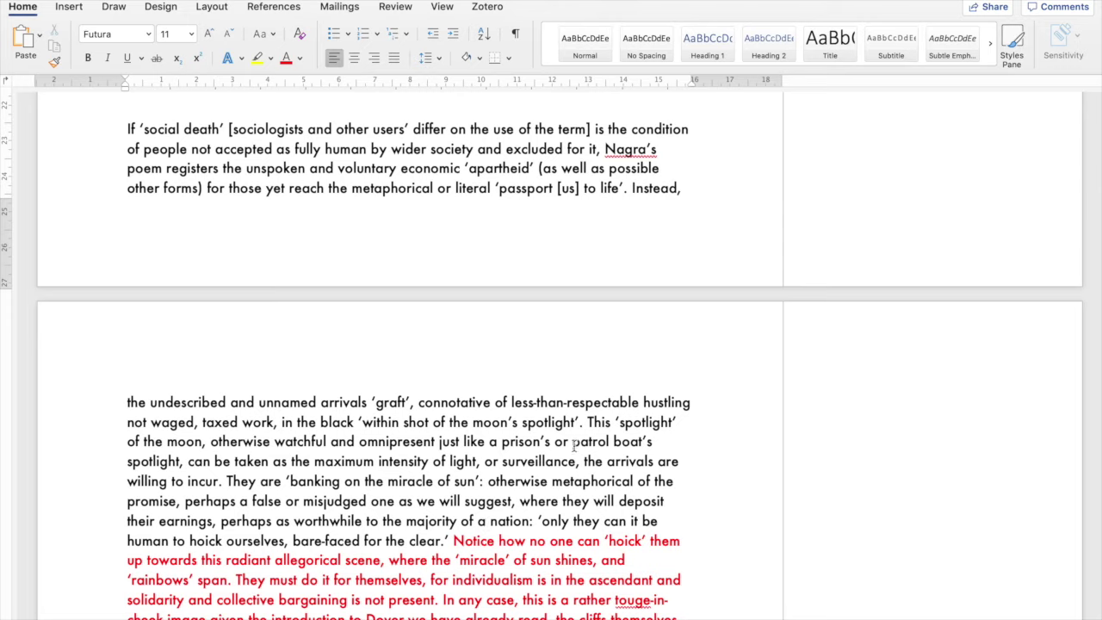
left_click_drag(351, 188, 609, 207)
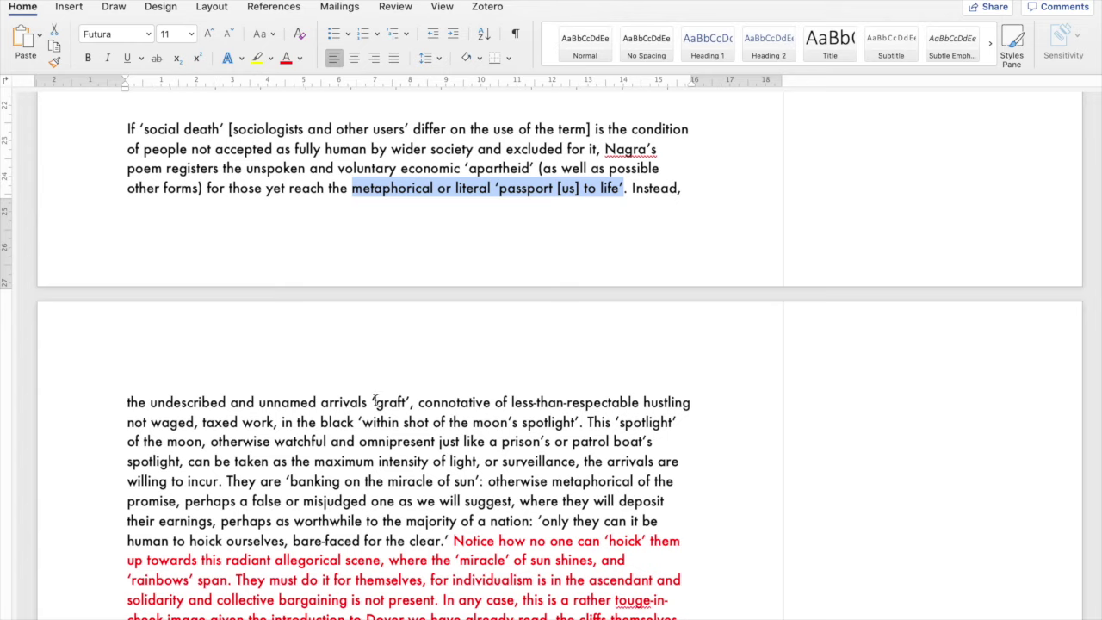
- Review the red commentary by selecting the phrases 'banking' and 'miracle of sun'
scroll(375, 401, "down", 3)
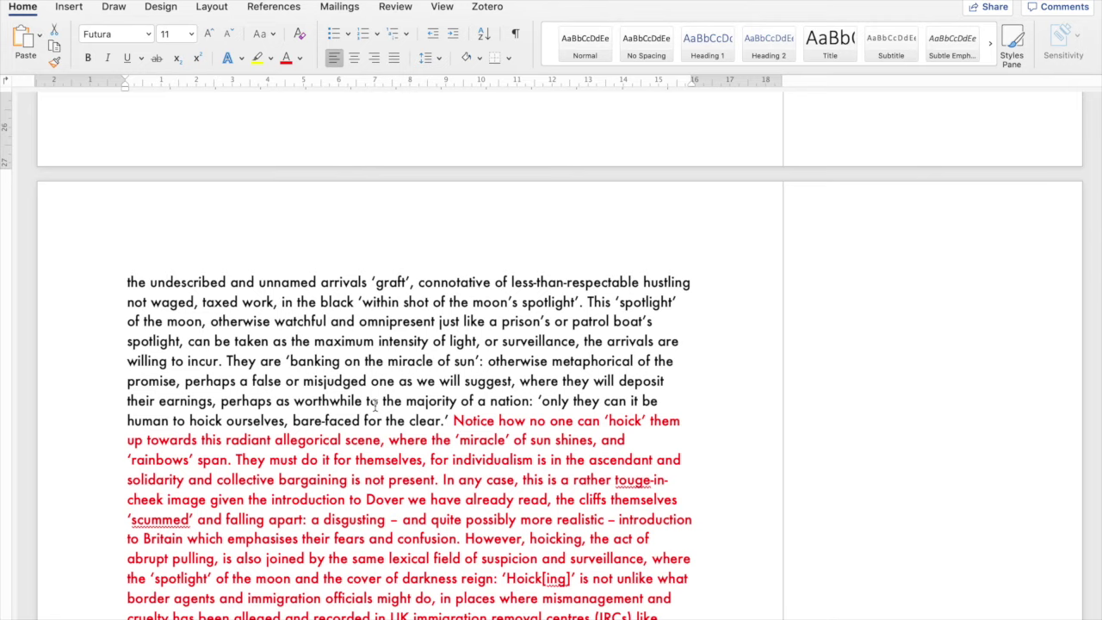
left_click_drag(581, 302, 361, 303)
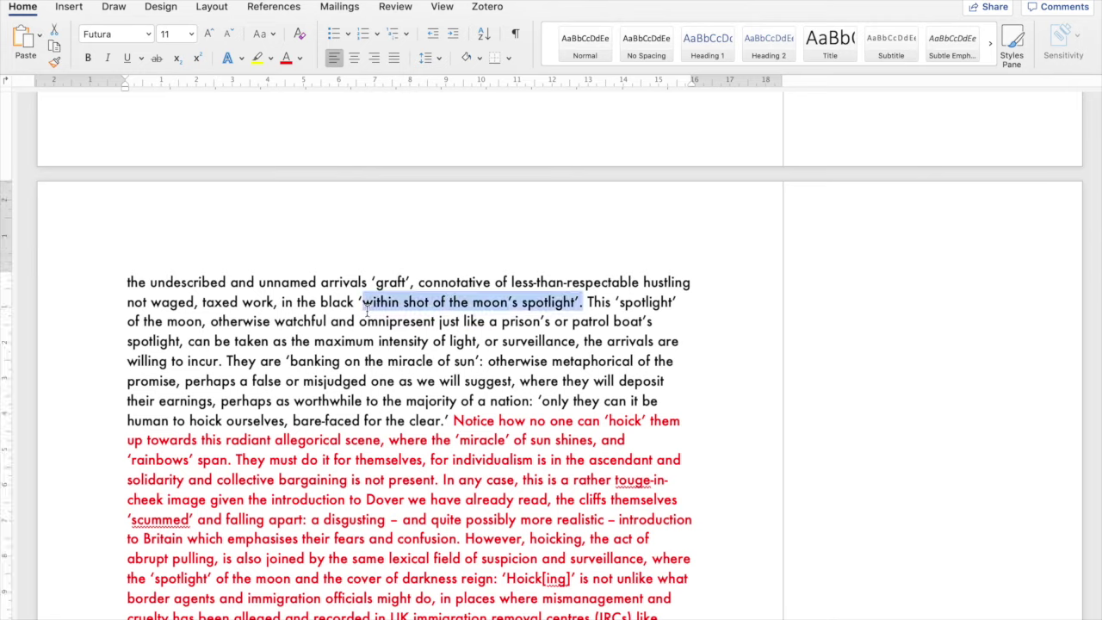
left_click(568, 497)
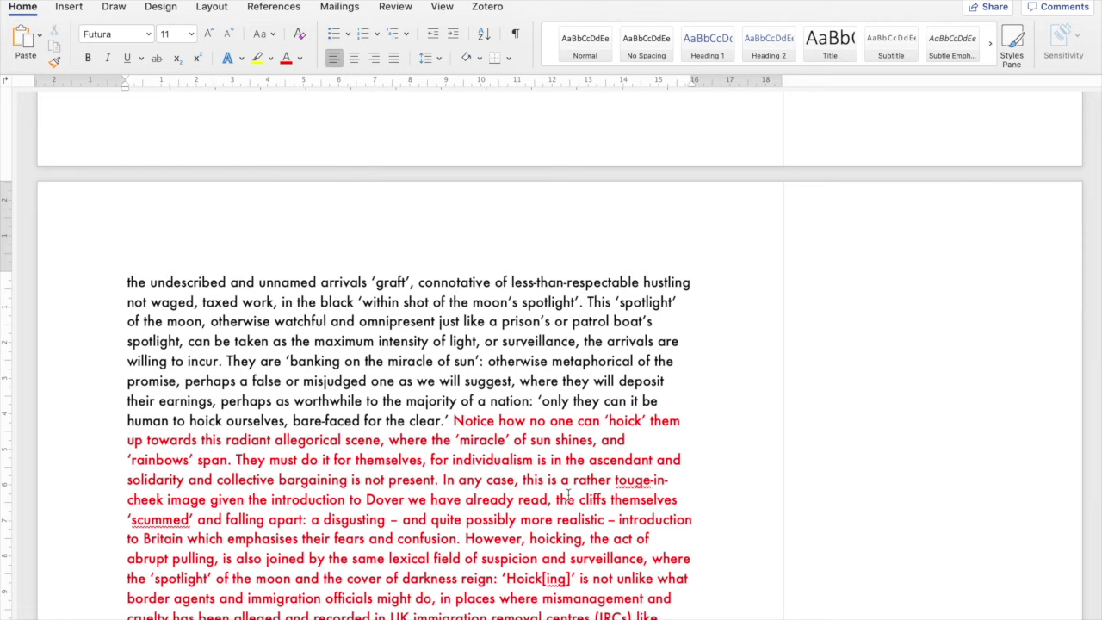
left_click(567, 499)
left_click_drag(289, 361, 346, 361)
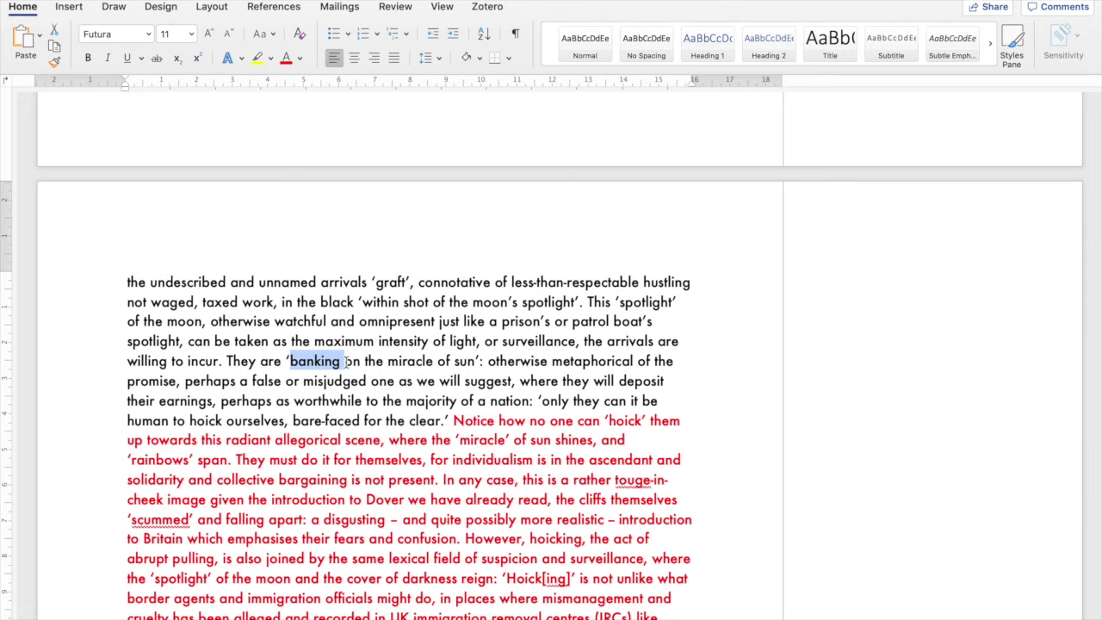
left_click_drag(397, 381, 458, 362)
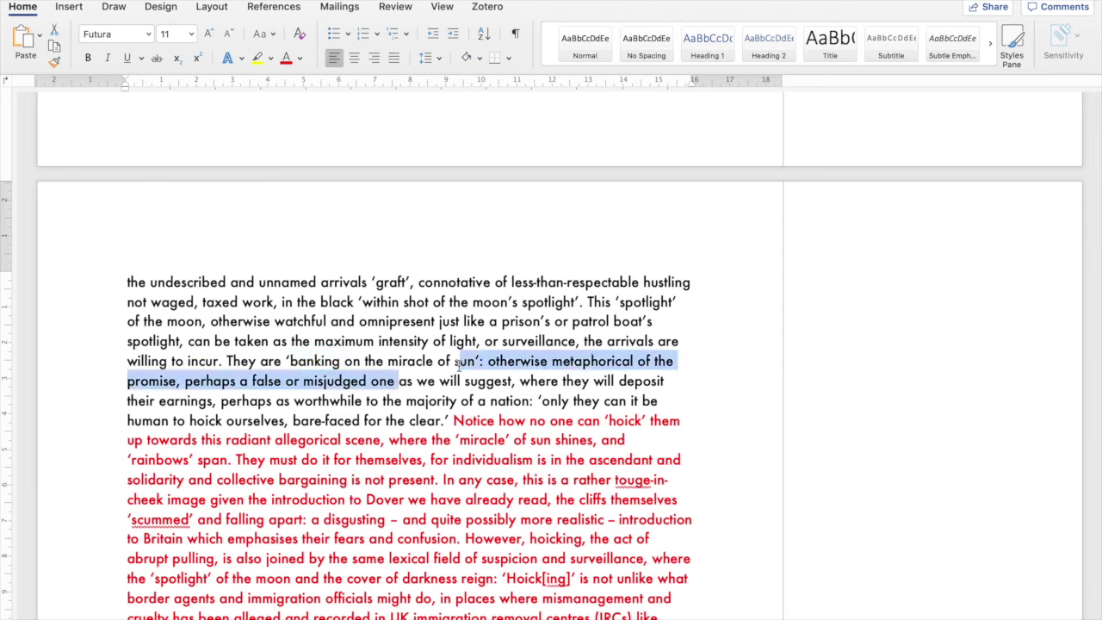
left_click_drag(389, 363, 479, 363)
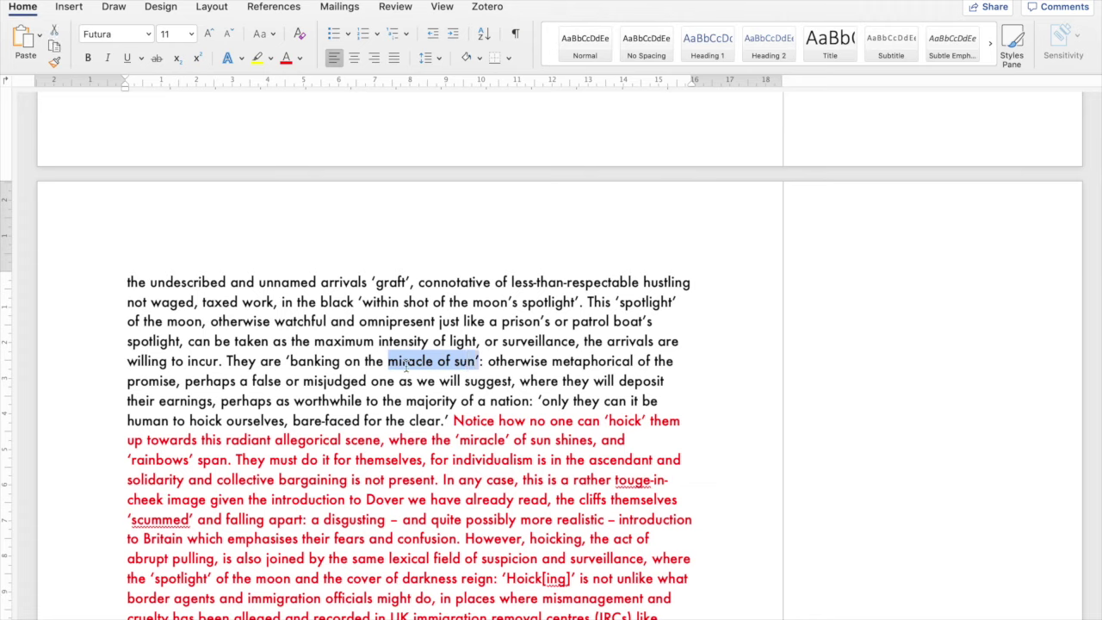
left_click_drag(342, 362, 289, 365)
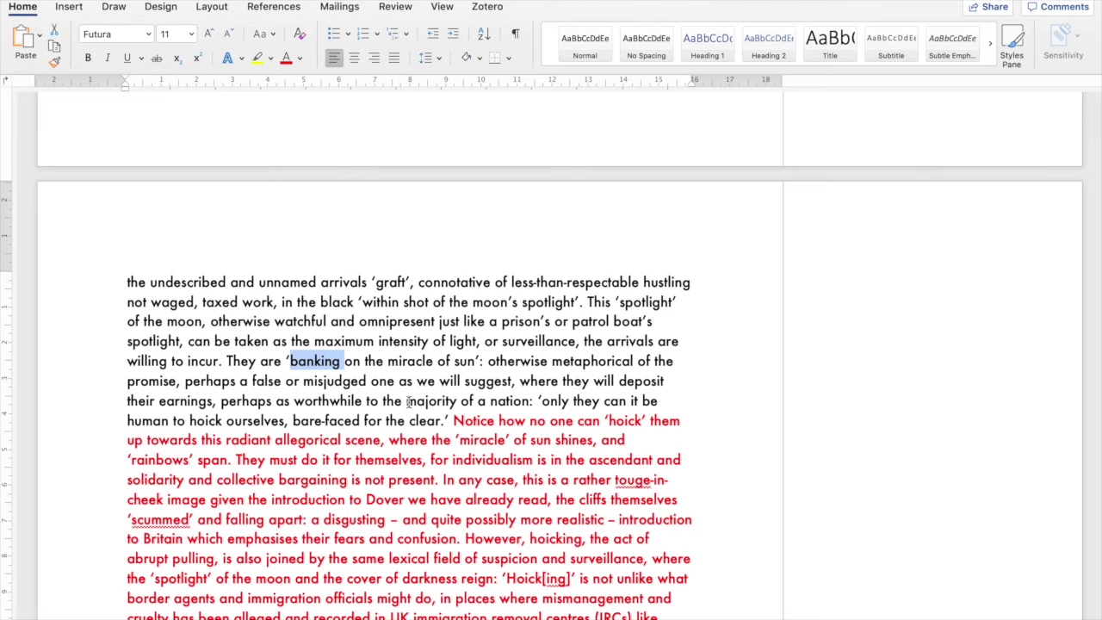
- Change 'only they can' to 'only then can' in the quoted line
left_click(603, 402)
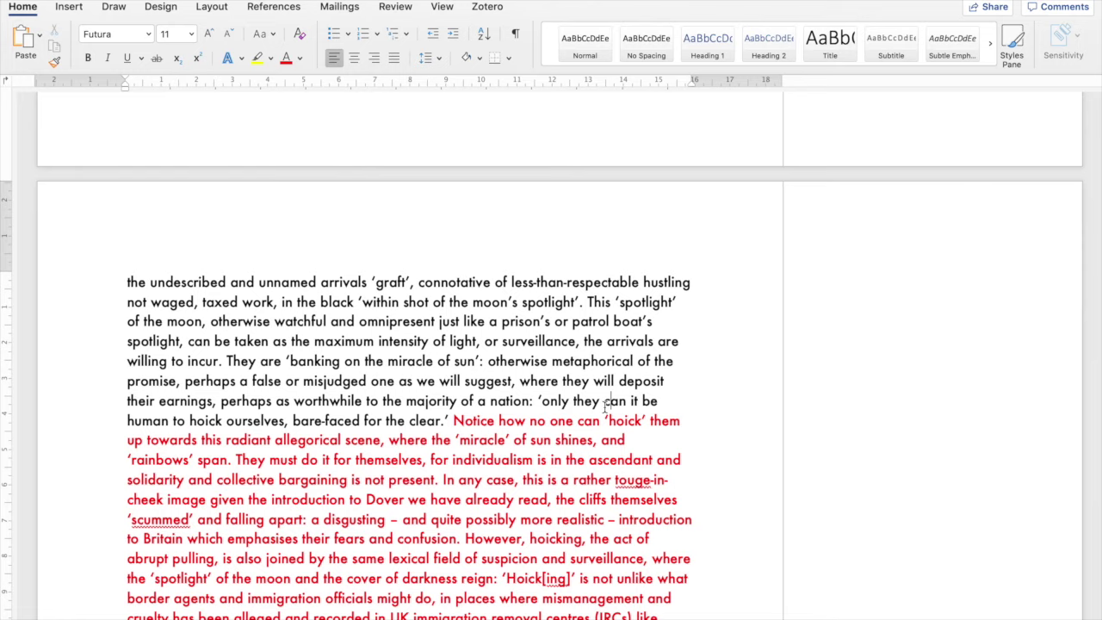
key("BackSpace")
type("n")
scroll(639, 465, "down", 3)
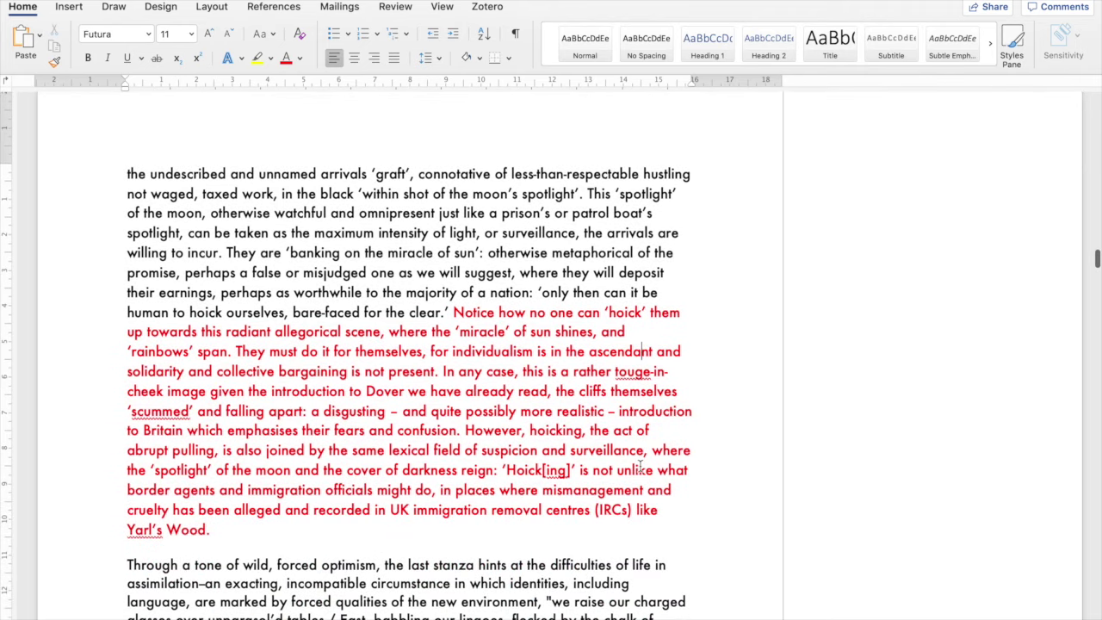
left_click_drag(235, 349, 422, 353)
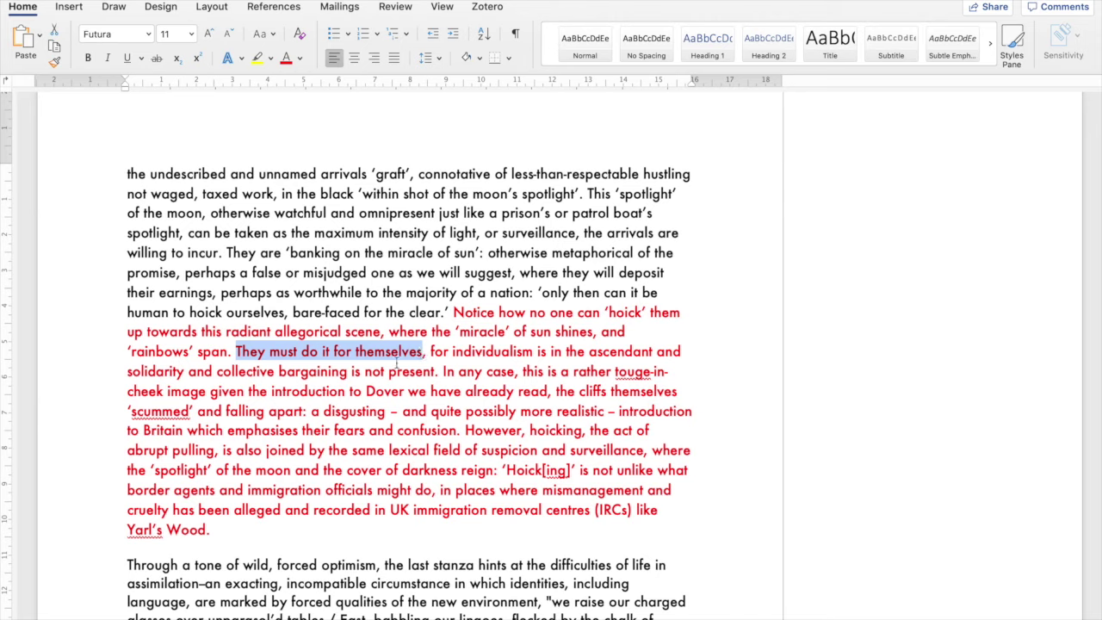
left_click_drag(348, 372, 217, 372)
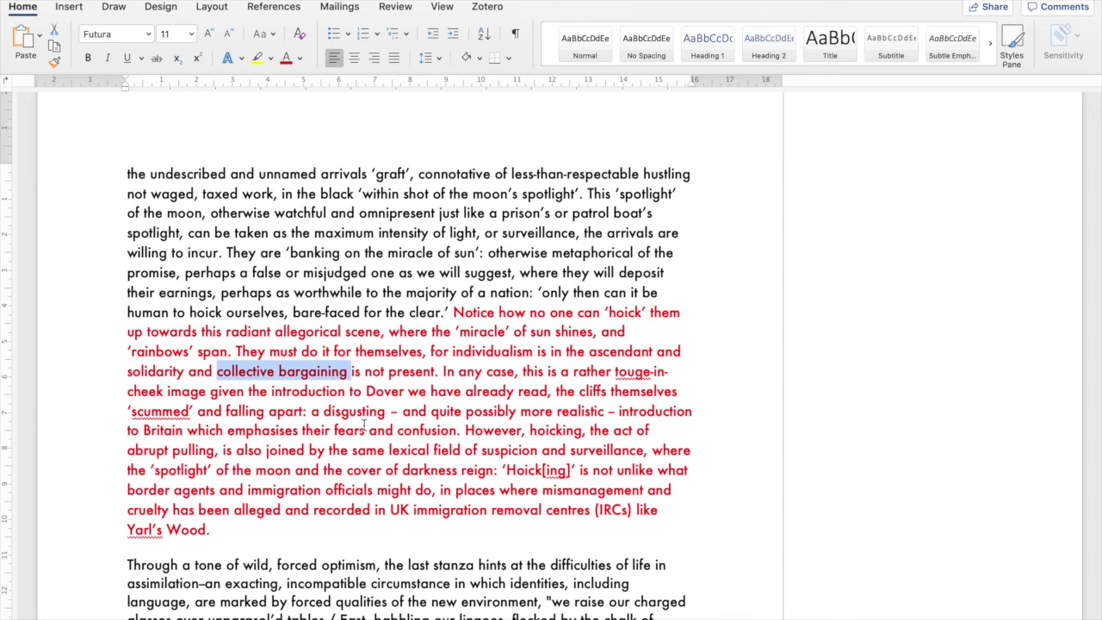
scroll(429, 506, "down", 5)
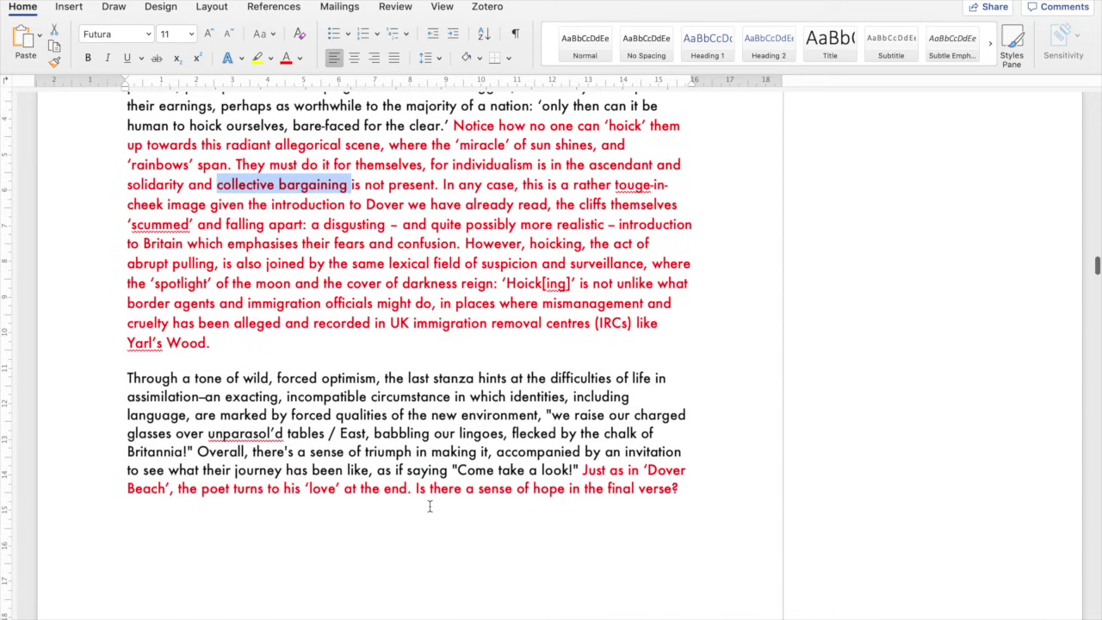
left_click_drag(388, 263, 466, 268)
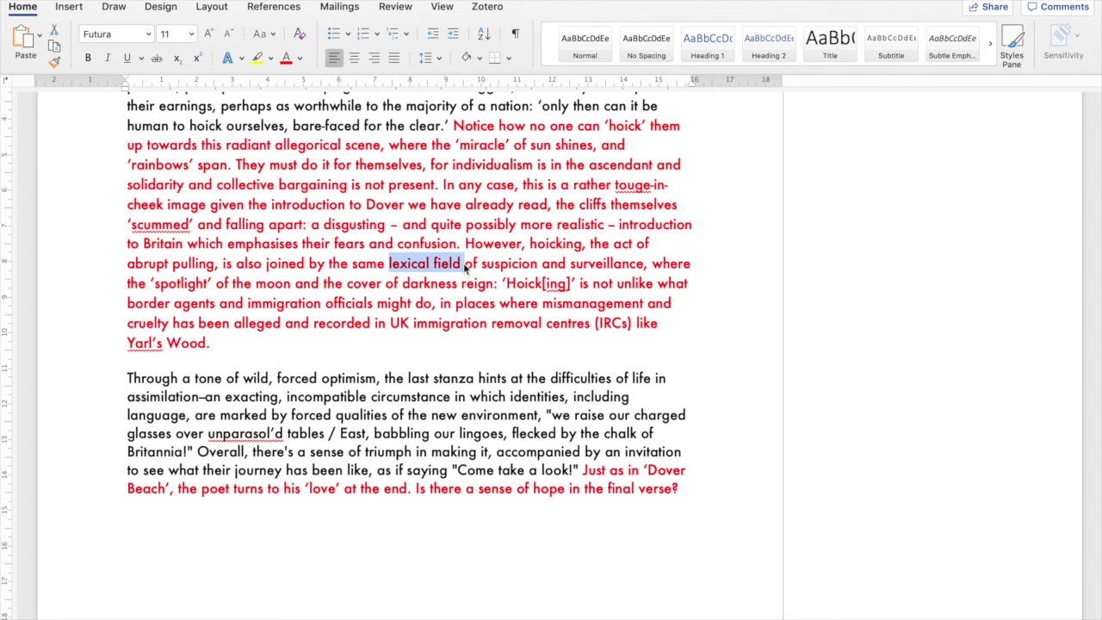
scroll(465, 268, "up", 3)
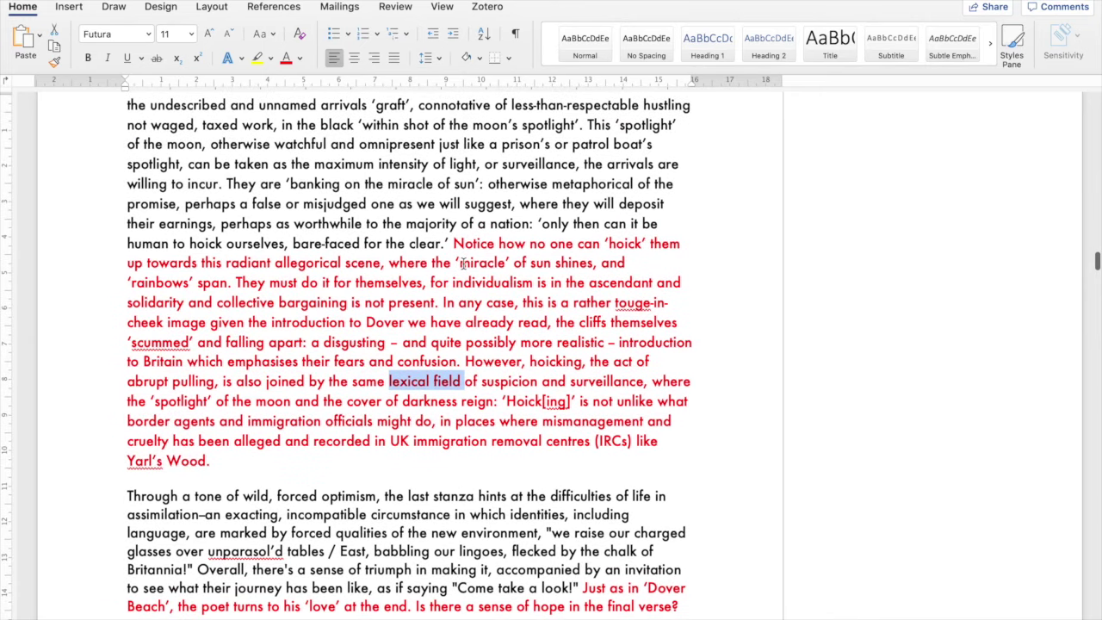
scroll(463, 265, "up", 1)
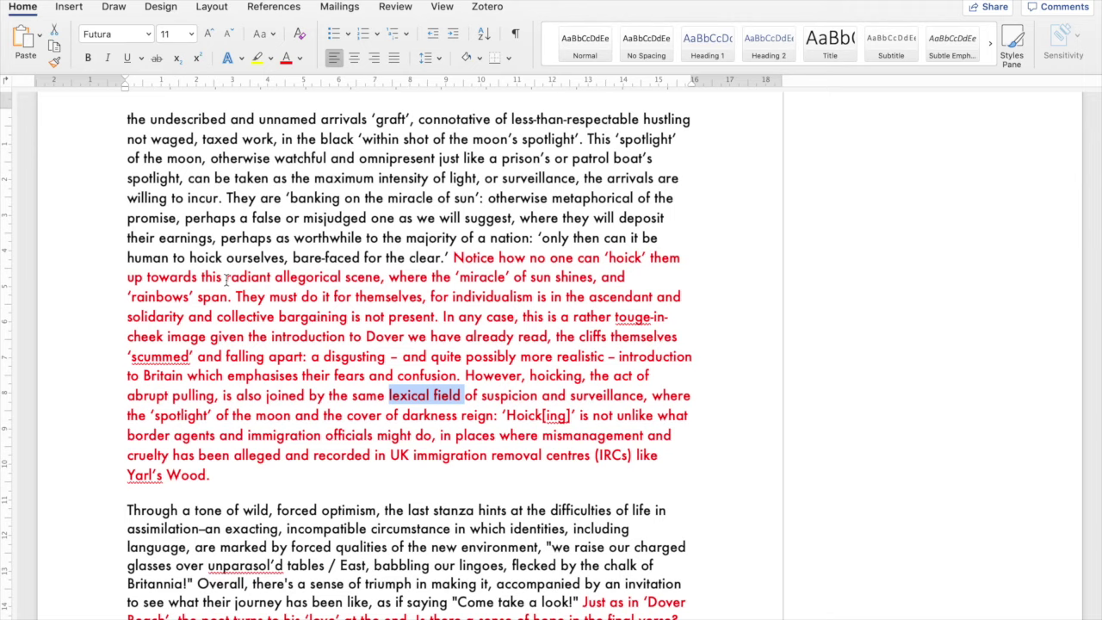
left_click_drag(196, 356, 104, 357)
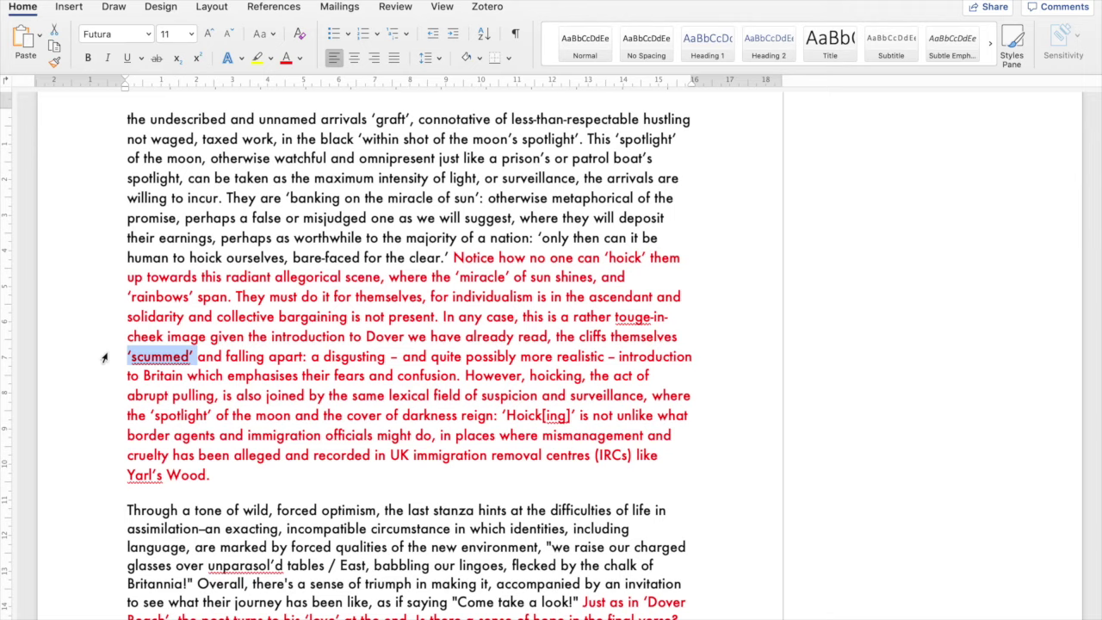
scroll(264, 503, "down", 5)
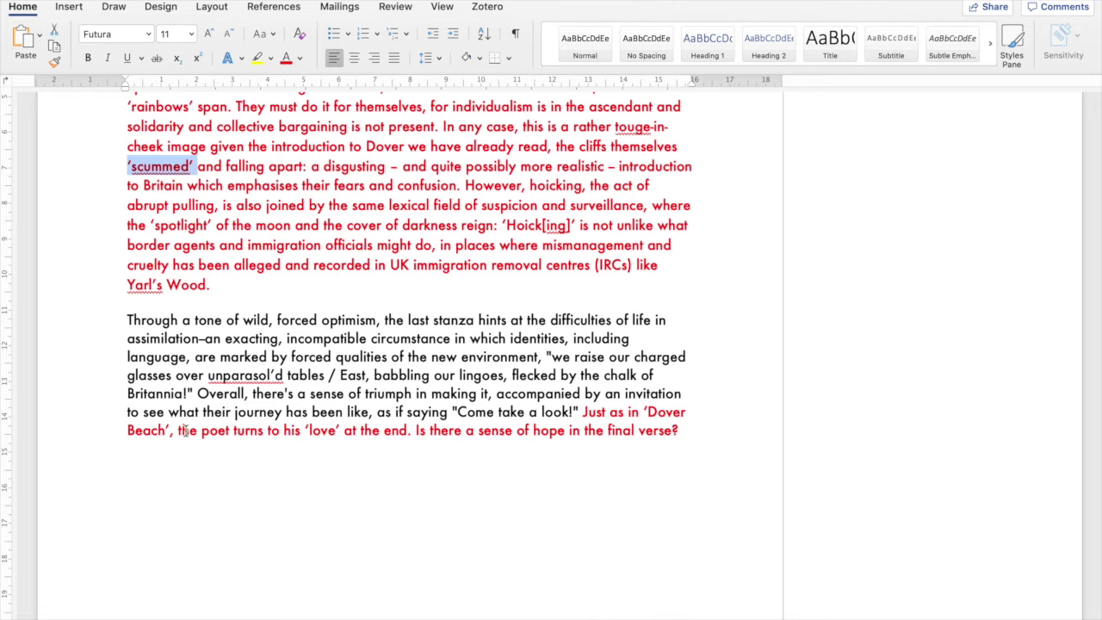
left_click_drag(181, 430, 694, 422)
left_click(694, 422)
key("shift+Down")
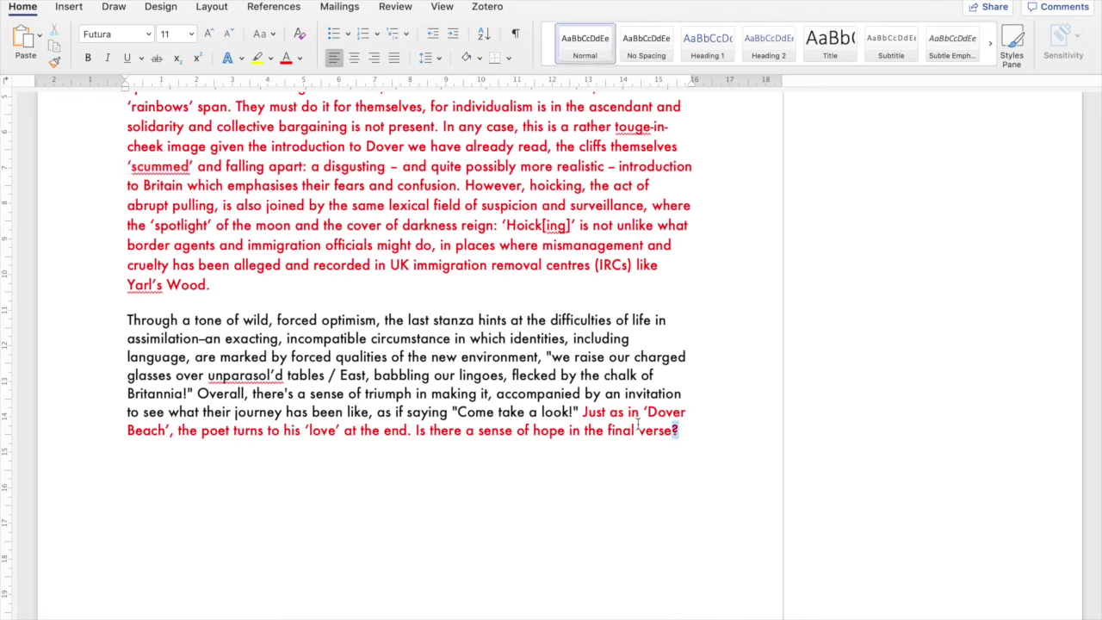
left_click(184, 432, "shift")
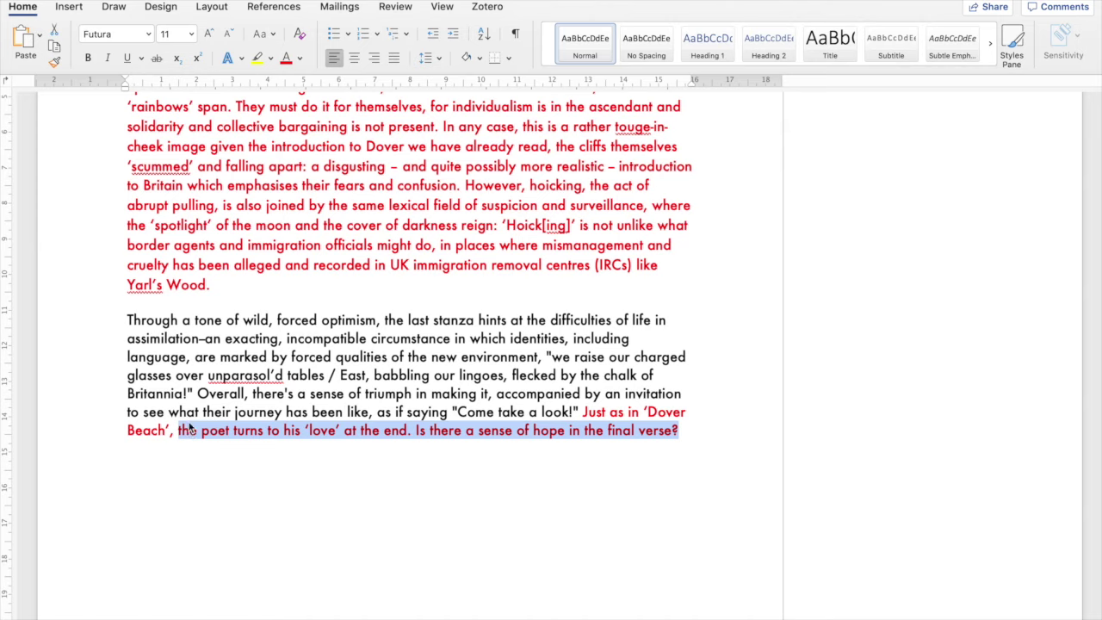
left_click_drag(209, 375, 325, 377)
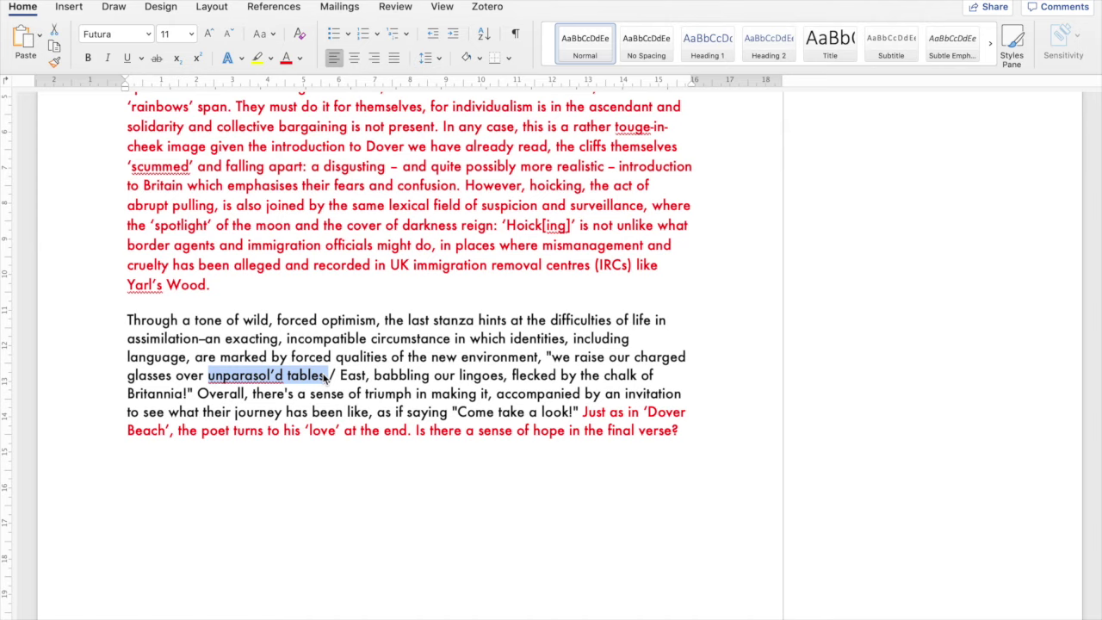
left_click_drag(325, 376, 327, 377)
scroll(398, 445, "down", 2)
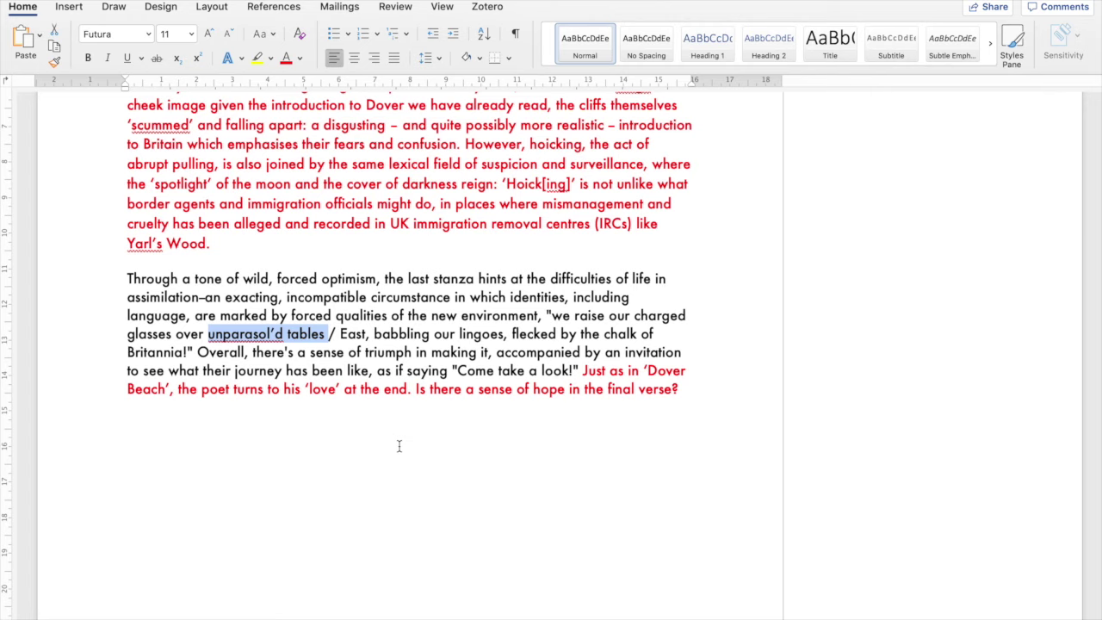
scroll(398, 446, "down", 5)
scroll(399, 446, "up", 7)
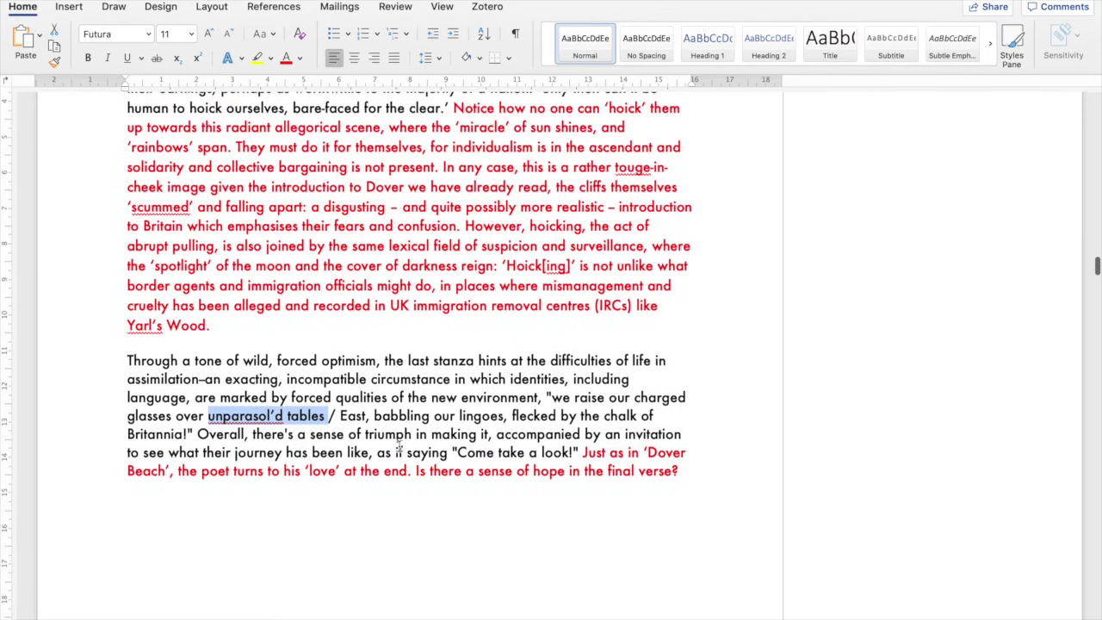
scroll(399, 446, "up", 1)
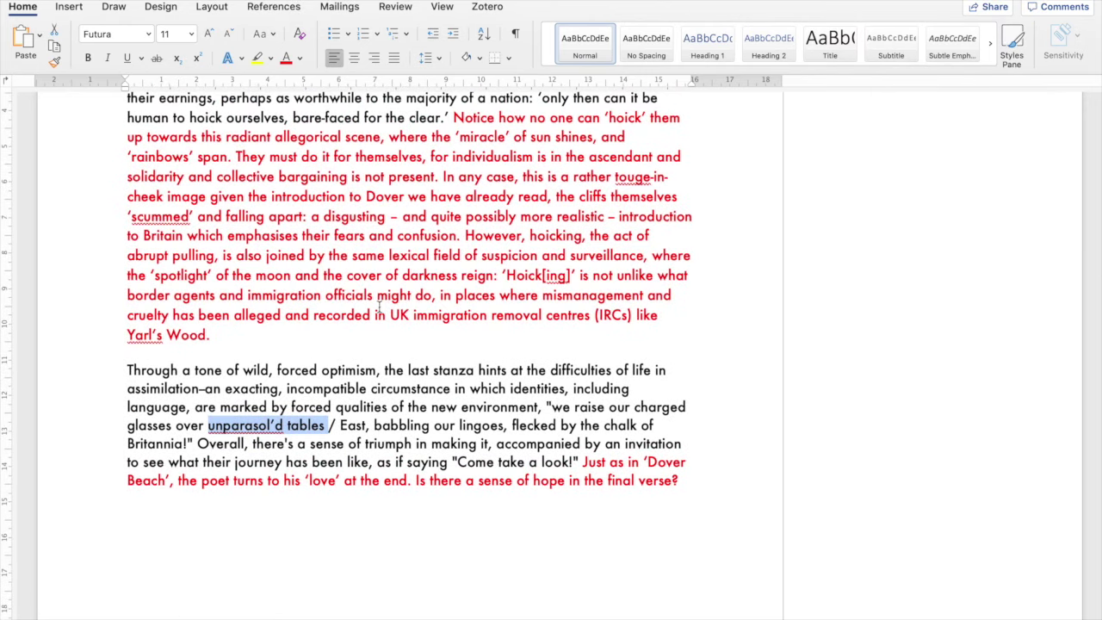
scroll(645, 398, "up", 5)
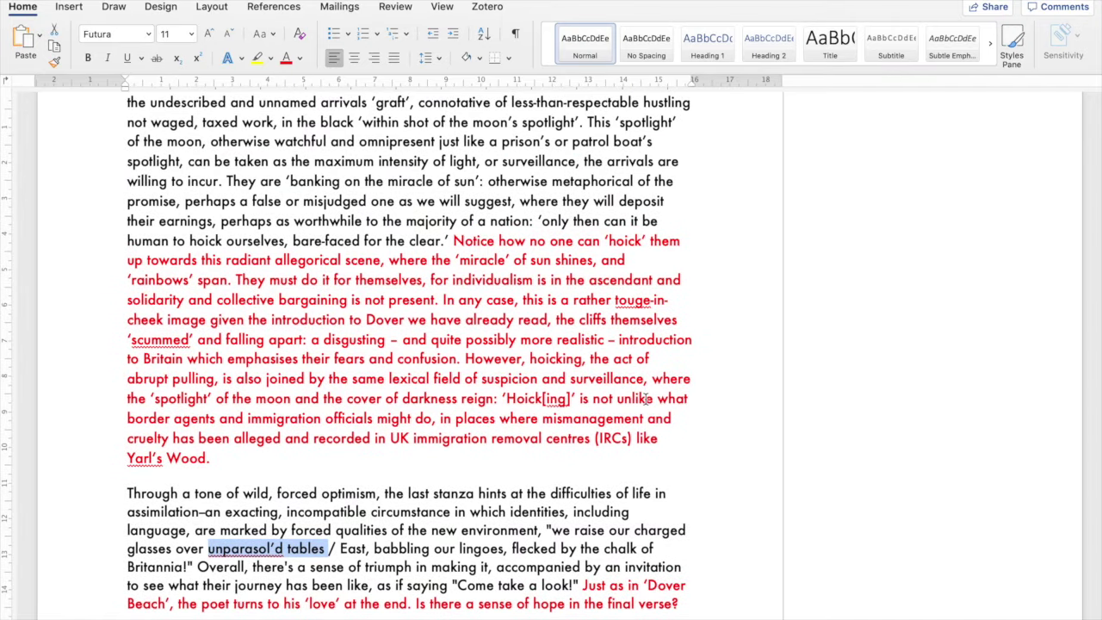
scroll(646, 399, "up", 4)
- Insert 'n' to make 'touge-in-cheek' read 'tounge-in-cheek', then scroll up to the Language heading
left_click(638, 391)
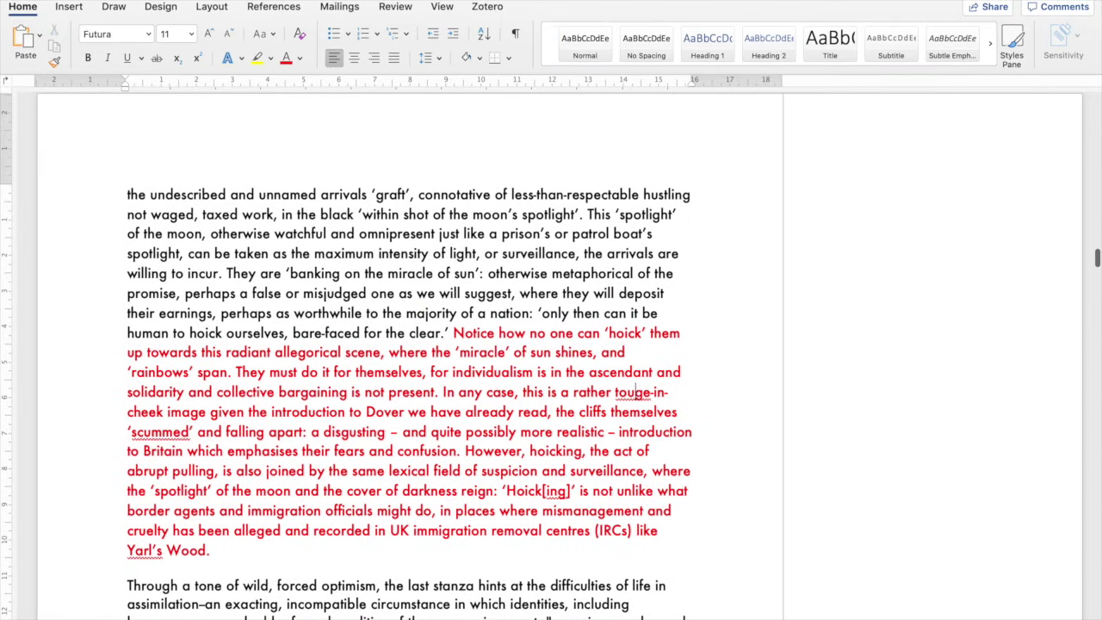
type("n")
scroll(649, 433, "up", 4)
scroll(650, 433, "down", 5)
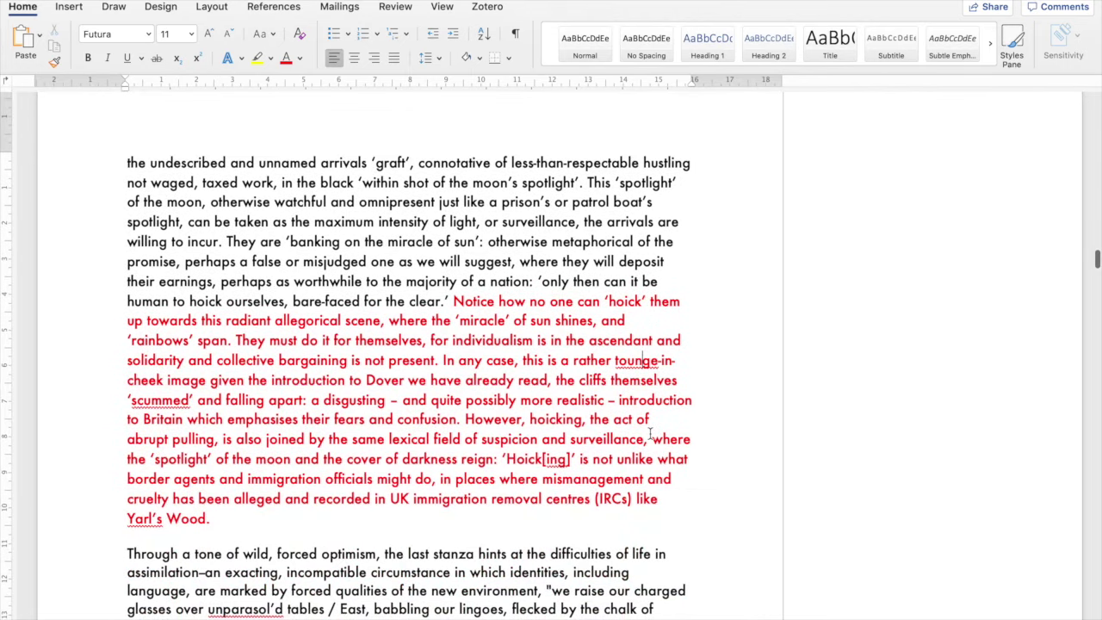
scroll(649, 433, "down", 2)
scroll(649, 434, "up", 4)
scroll(650, 433, "up", 10)
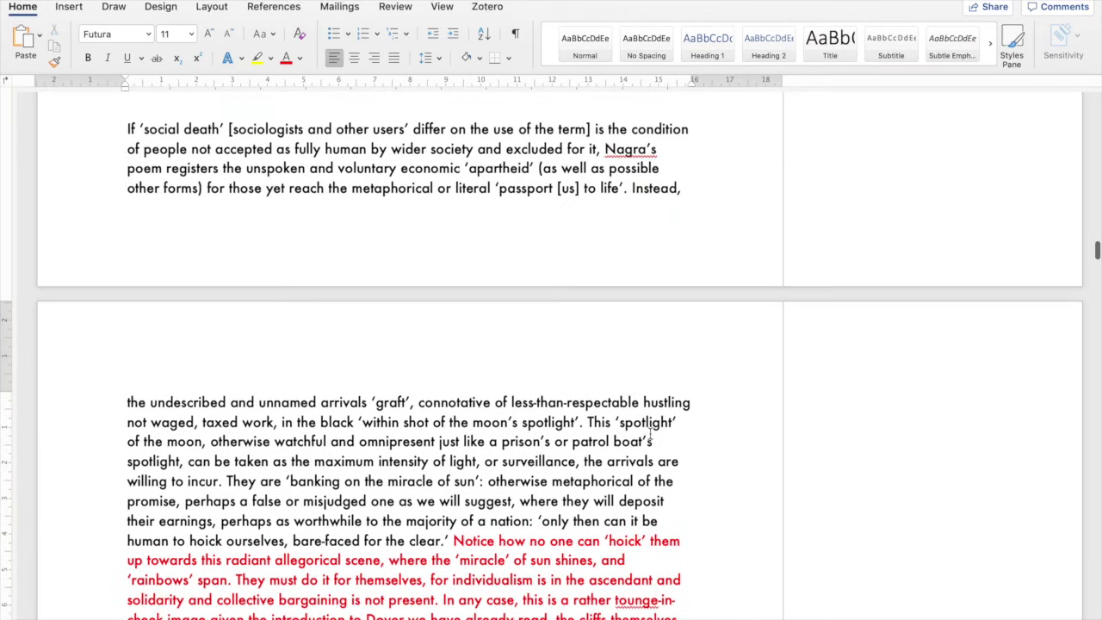
scroll(649, 432, "up", 12)
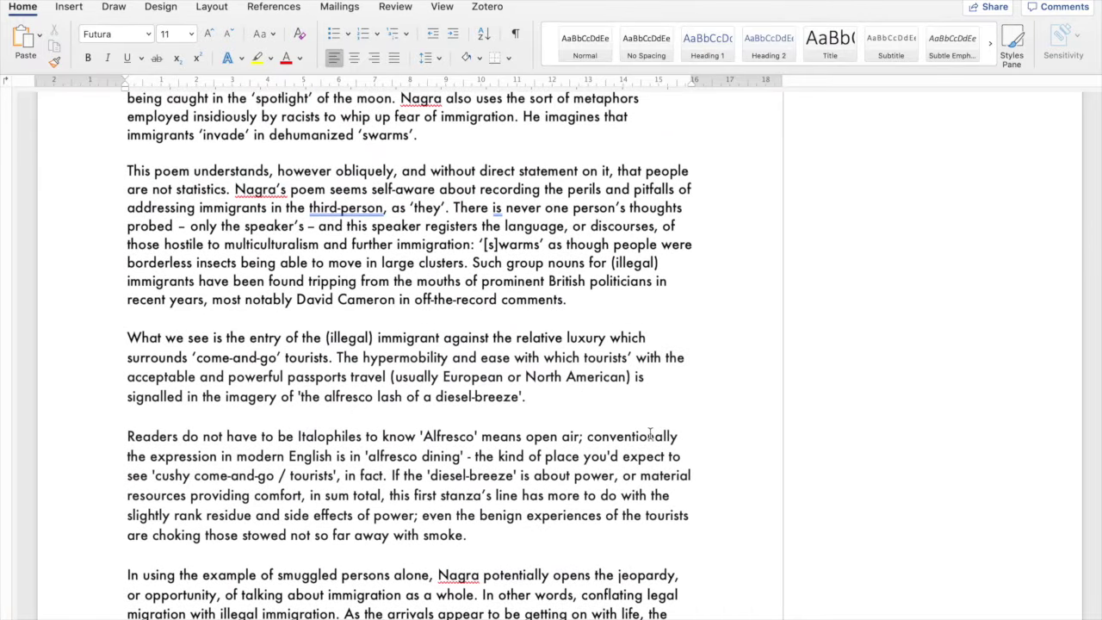
scroll(650, 433, "up", 5)
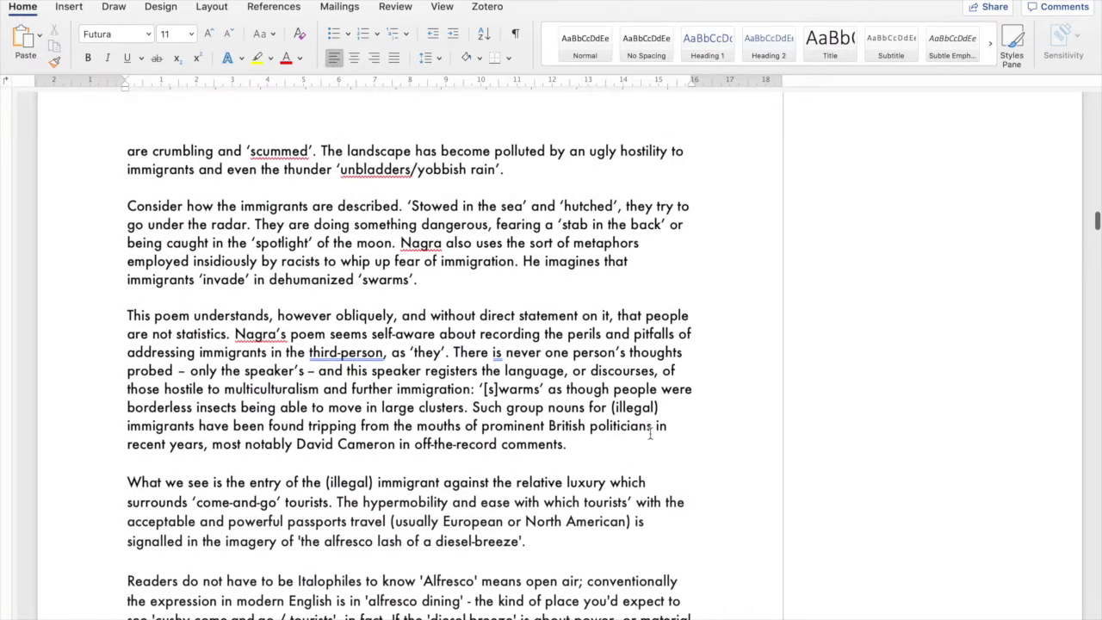
scroll(650, 433, "up", 10)
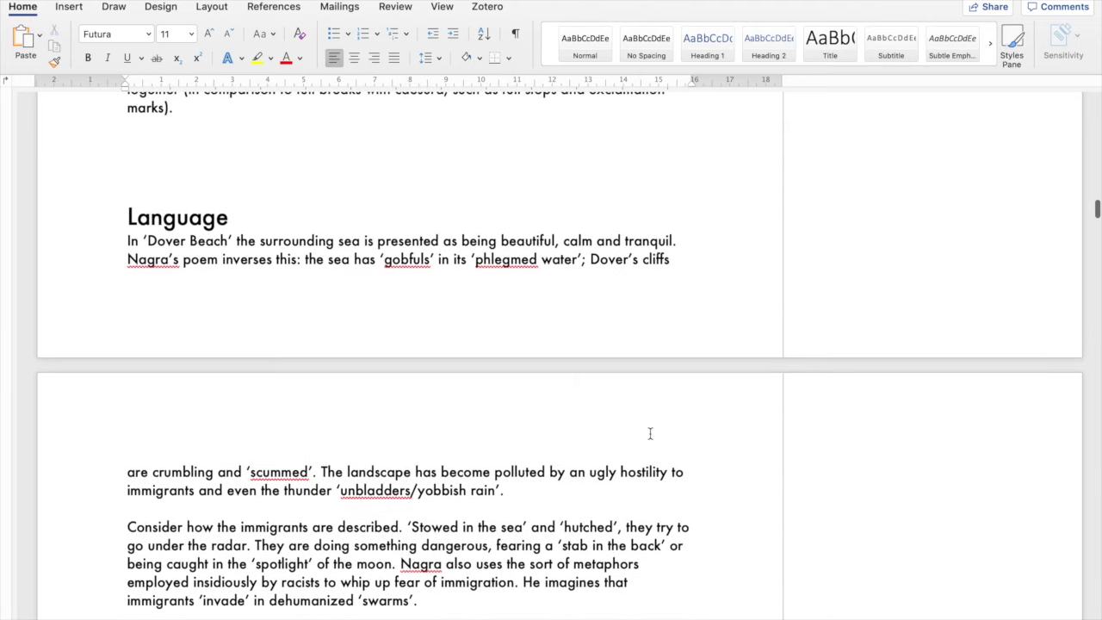